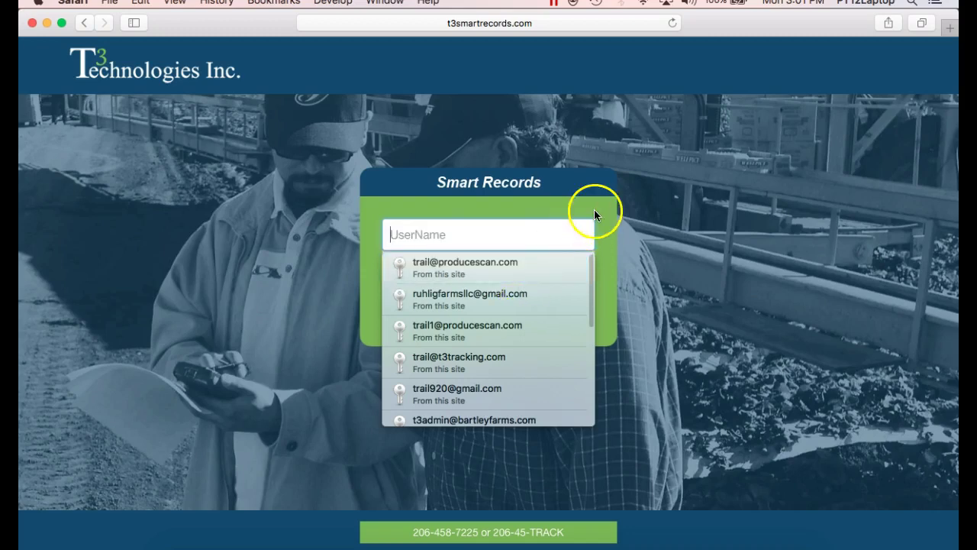
Step: Sign in to Smart Records using the saved username and password from the autofill list
click(594, 200)
click(550, 231)
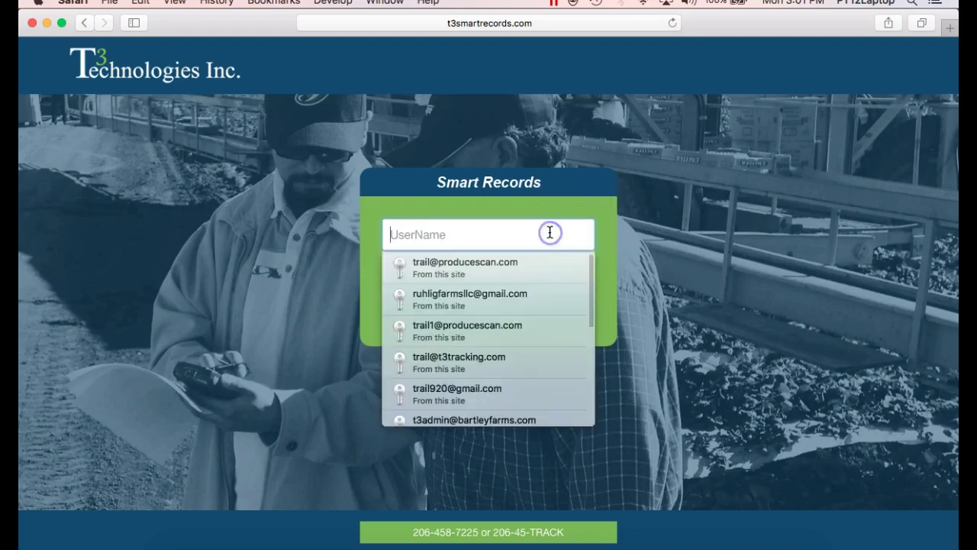
click(509, 267)
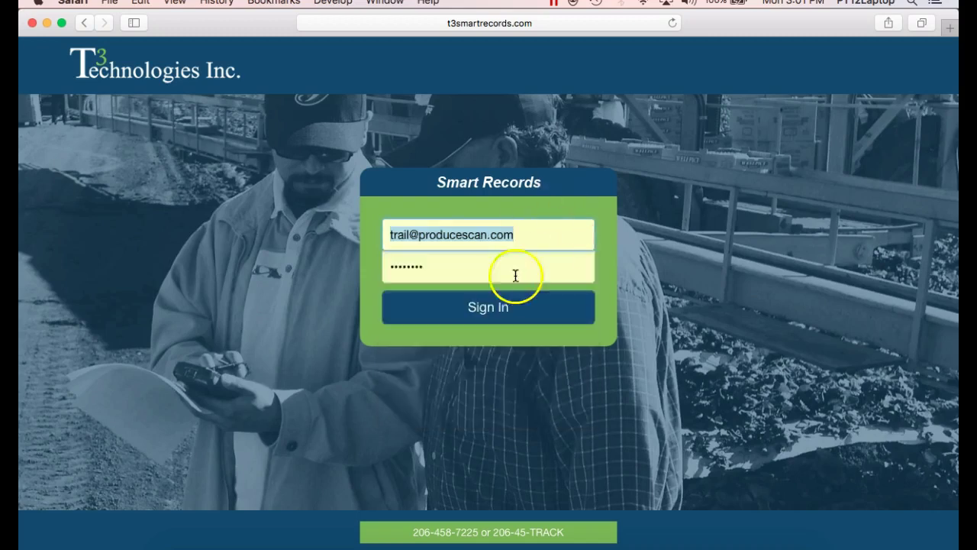
click(485, 313)
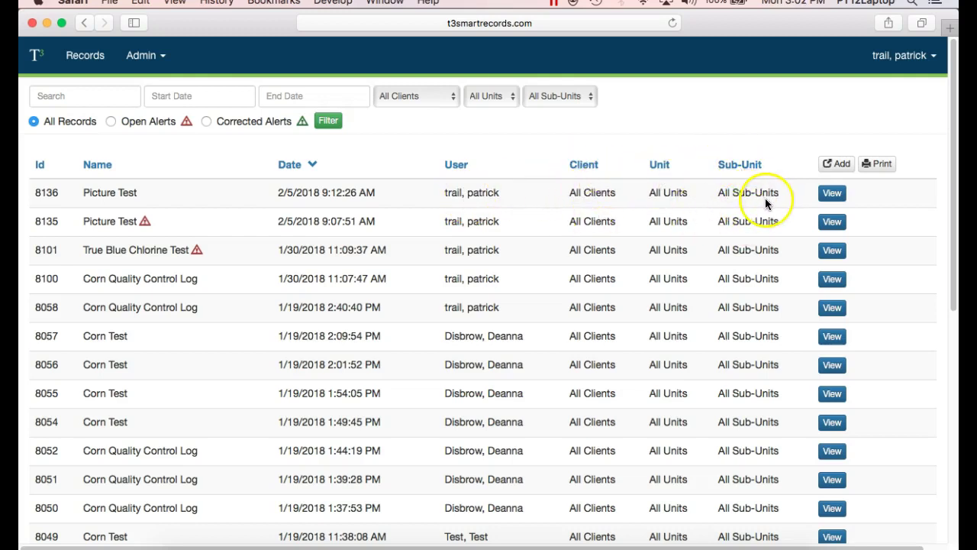
Step: Filter the records list by the search term 'corn', then clear the search box
click(110, 98)
text(corn)
click(328, 121)
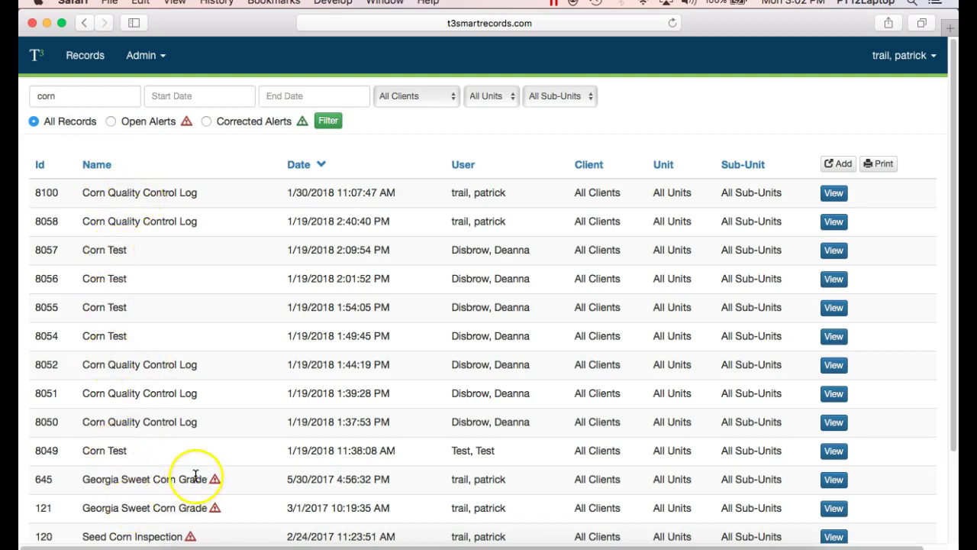
double_click(112, 92)
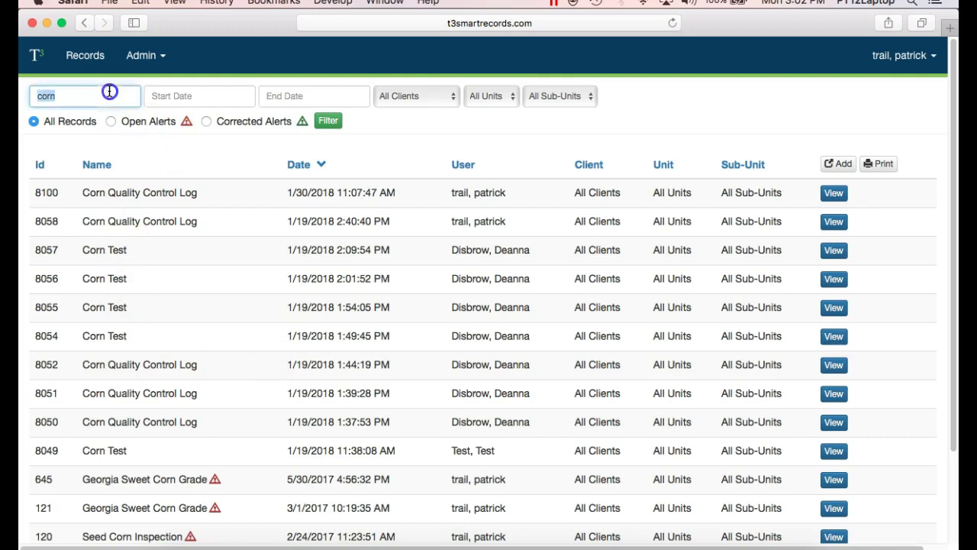
key(BackSpace)
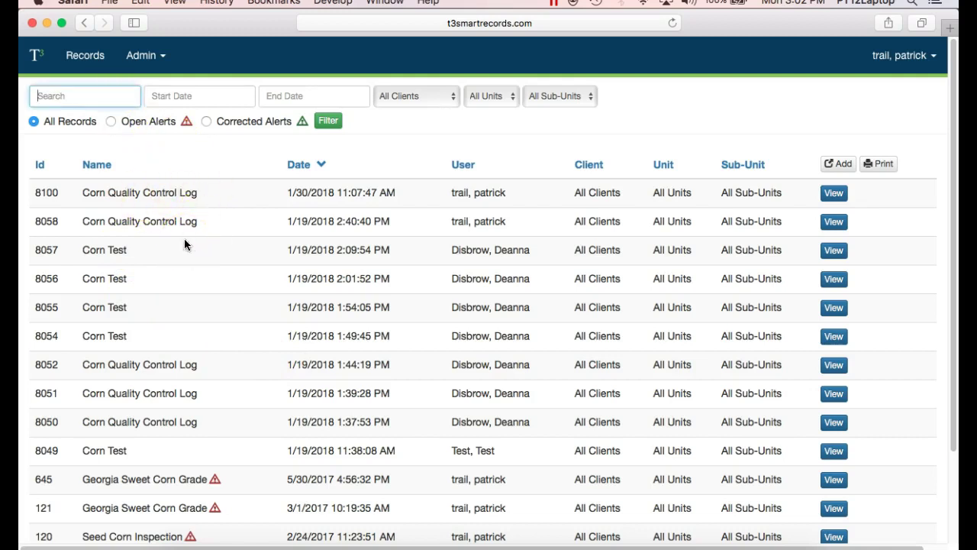
Step: Open the user list under Admin > Users
click(145, 56)
click(155, 90)
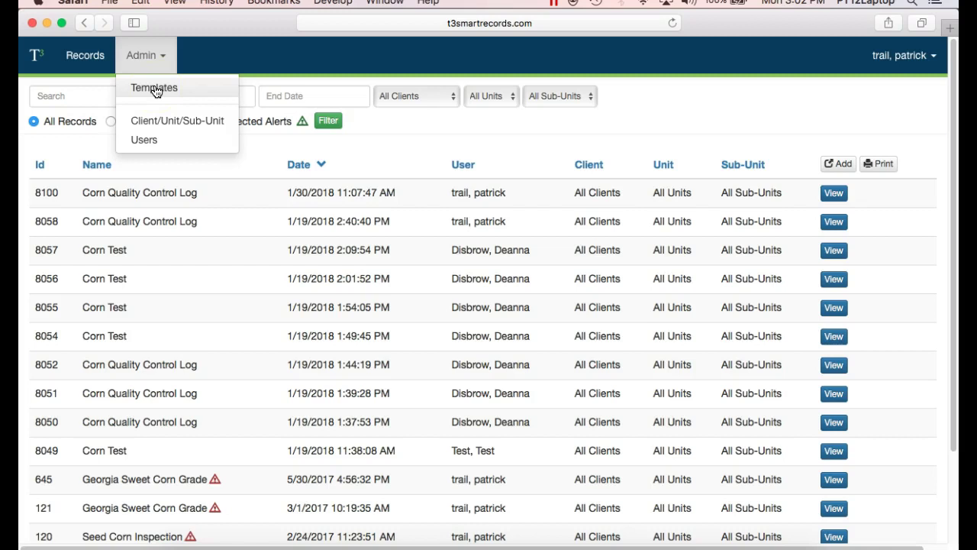
click(173, 122)
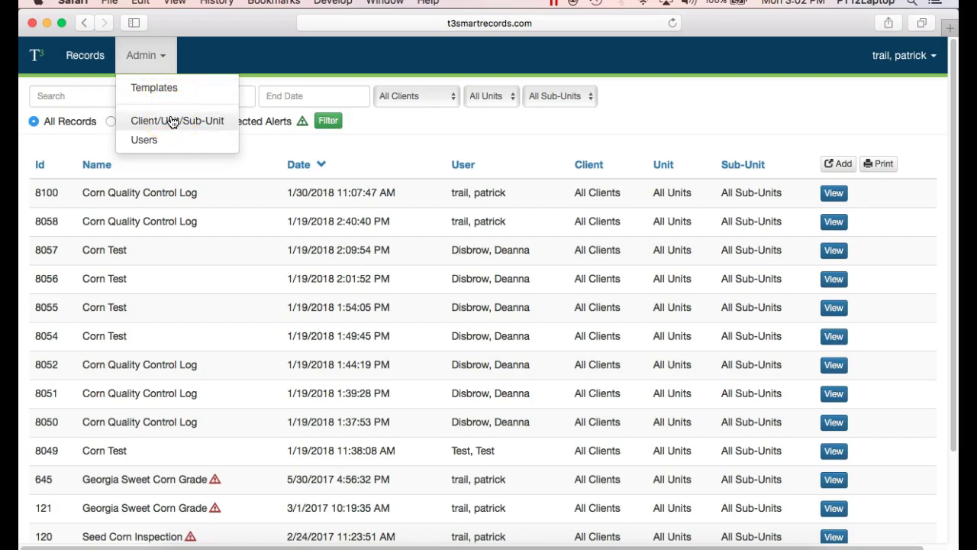
click(173, 123)
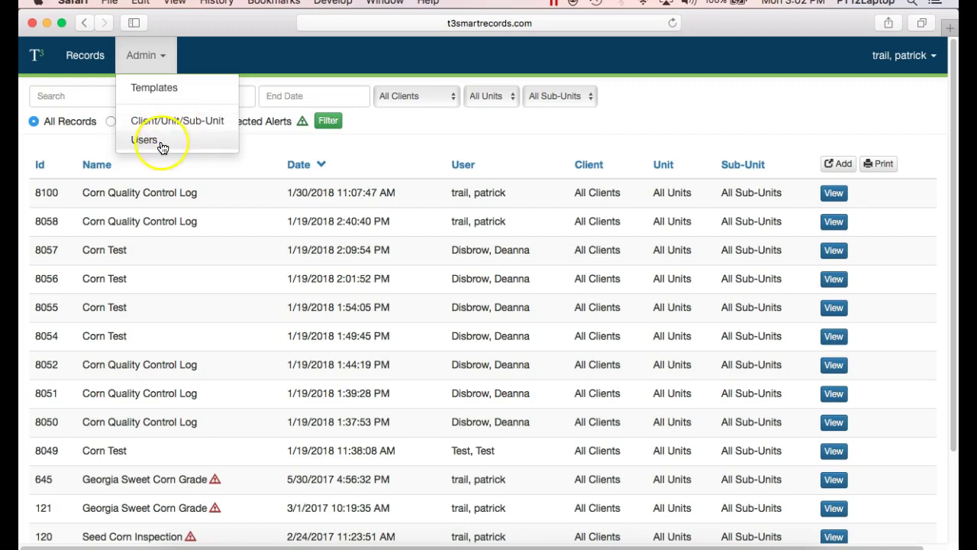
click(161, 143)
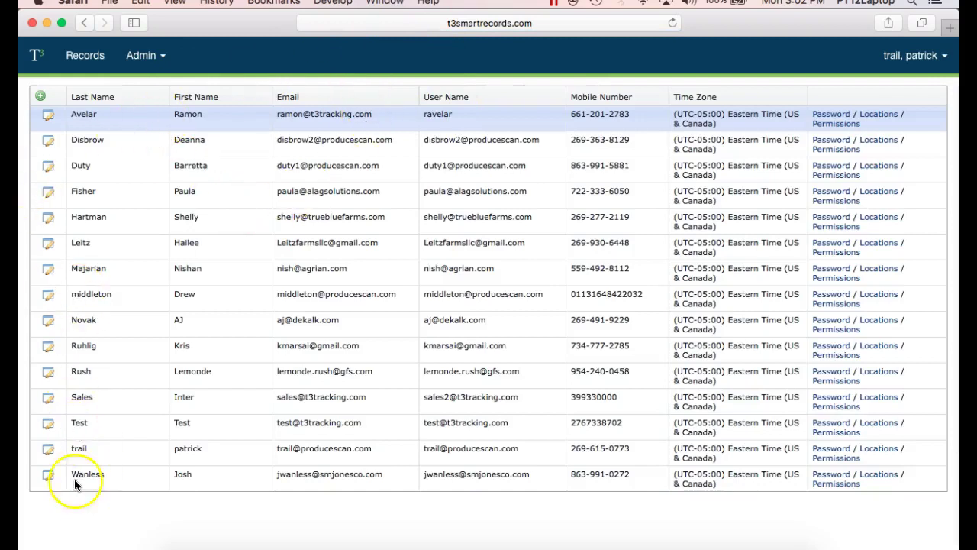
Step: Replace the Test user's mobile number with a new one and save the row
click(48, 425)
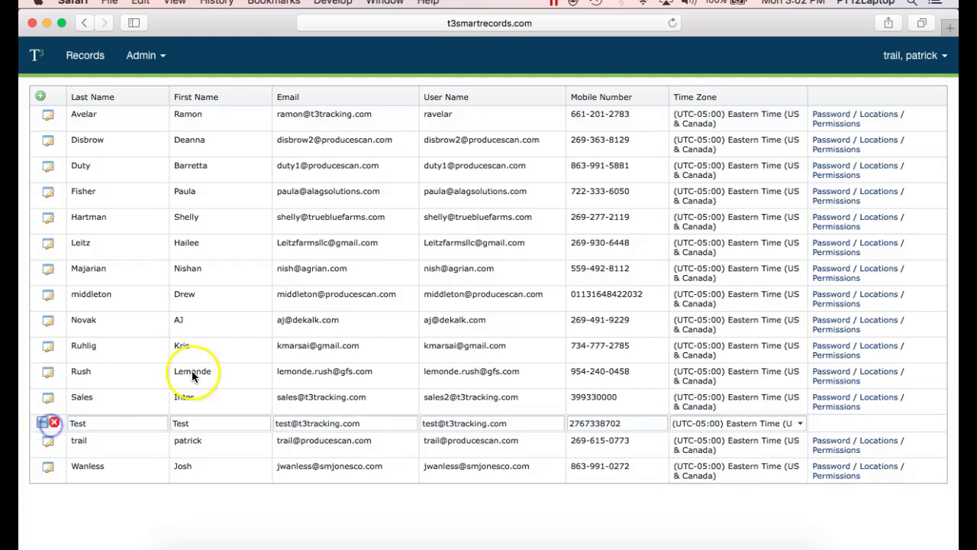
double_click(629, 422)
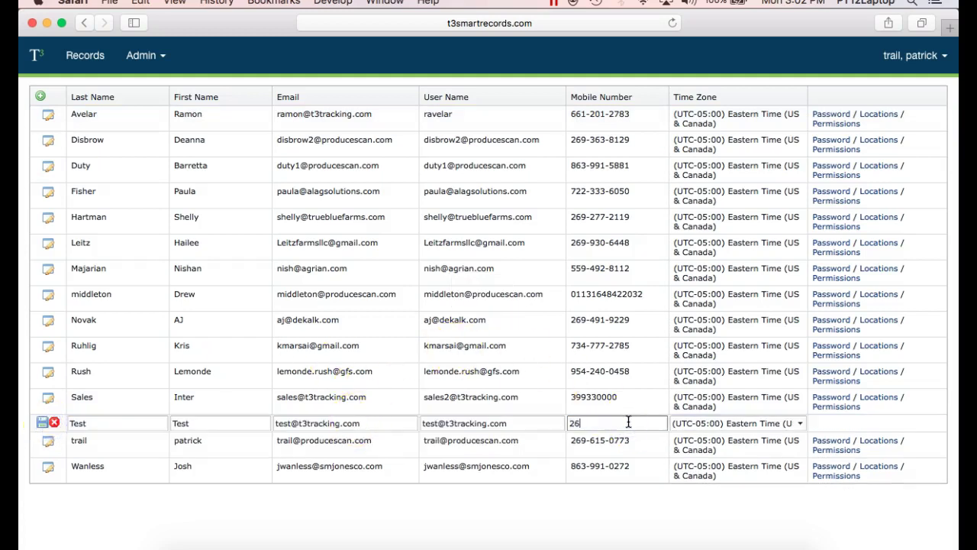
click(43, 425)
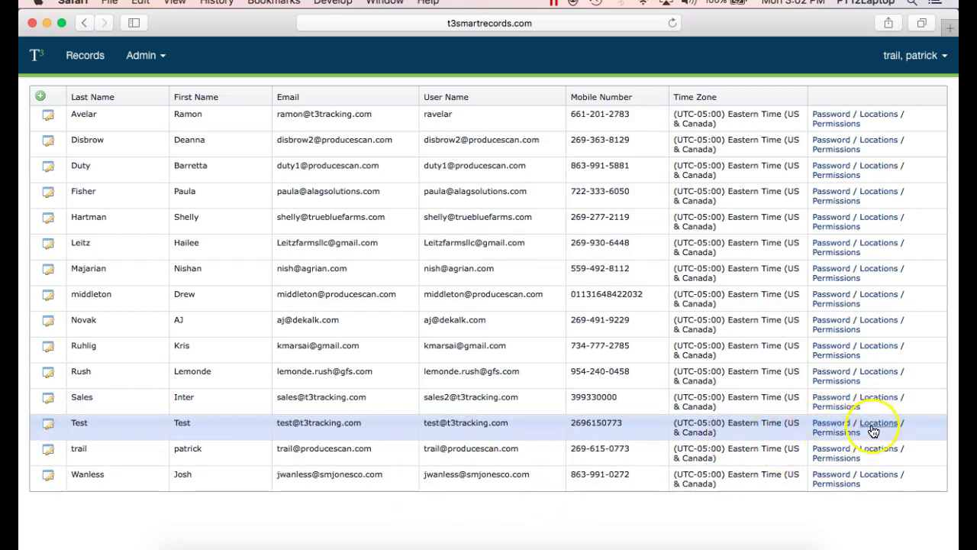
click(875, 429)
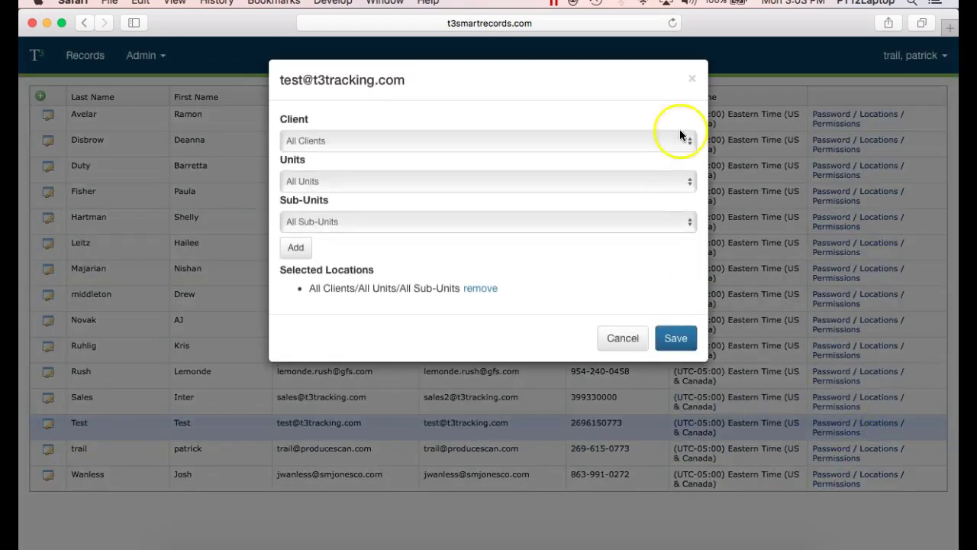
click(688, 137)
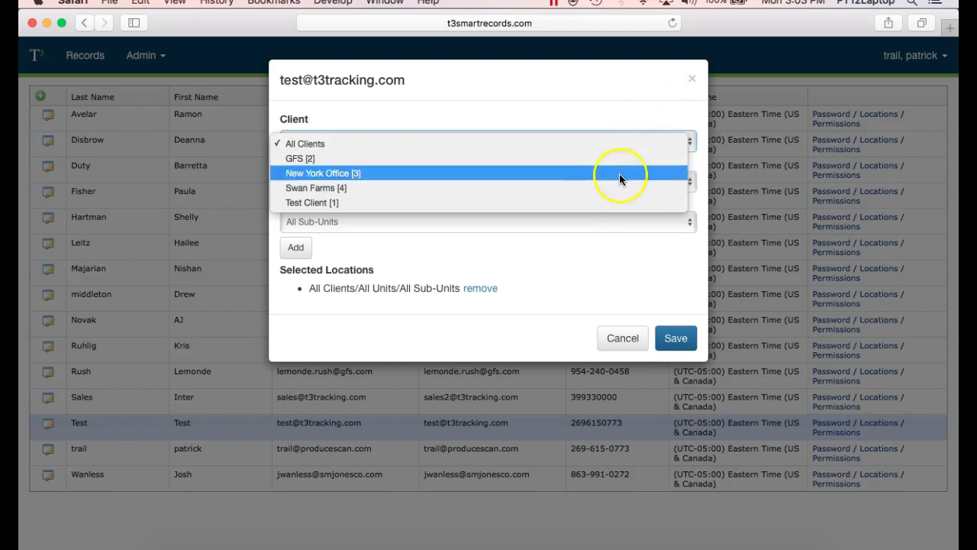
click(616, 104)
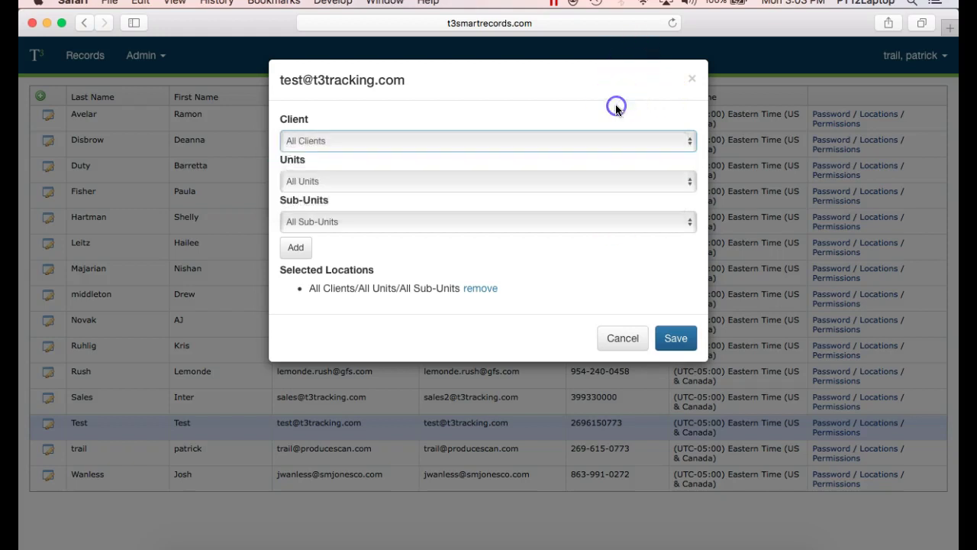
click(620, 340)
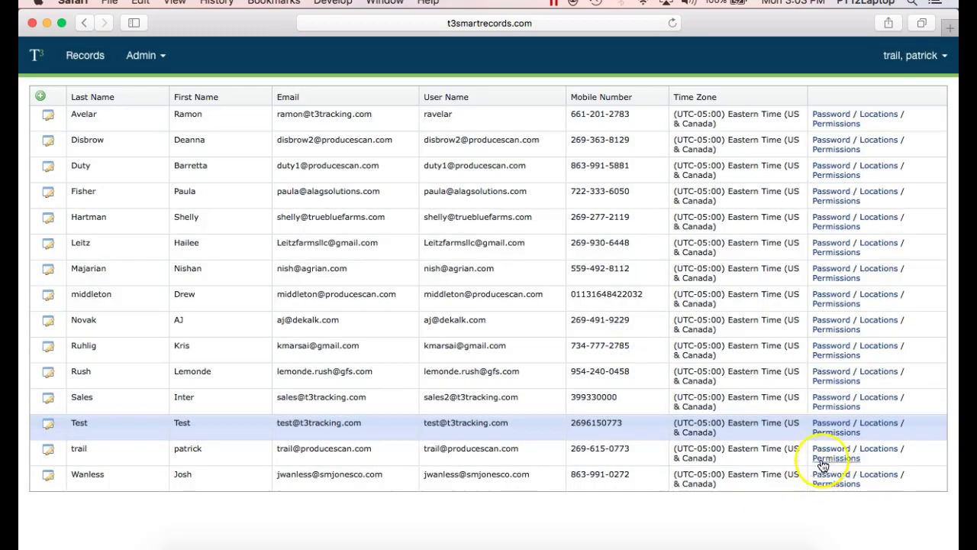
click(839, 432)
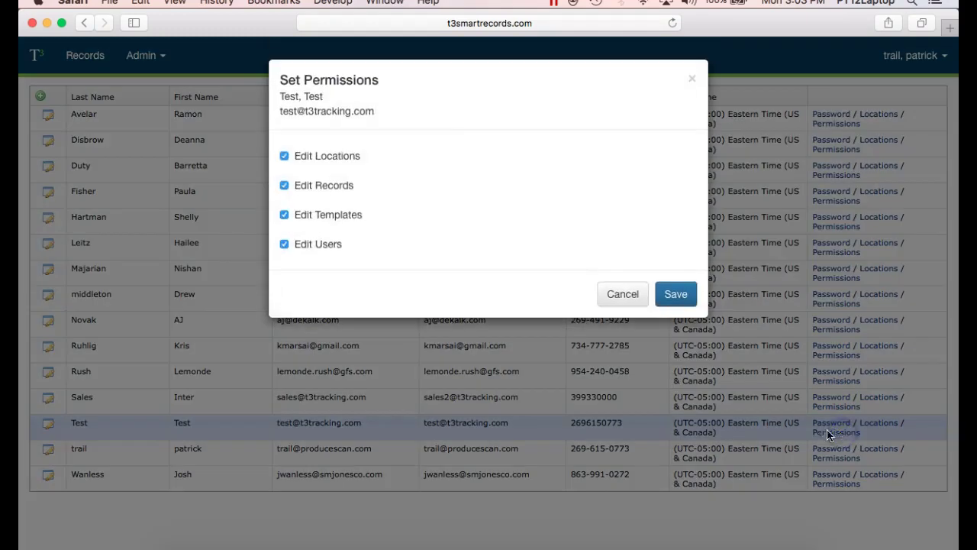
click(305, 164)
click(321, 191)
click(304, 216)
click(620, 299)
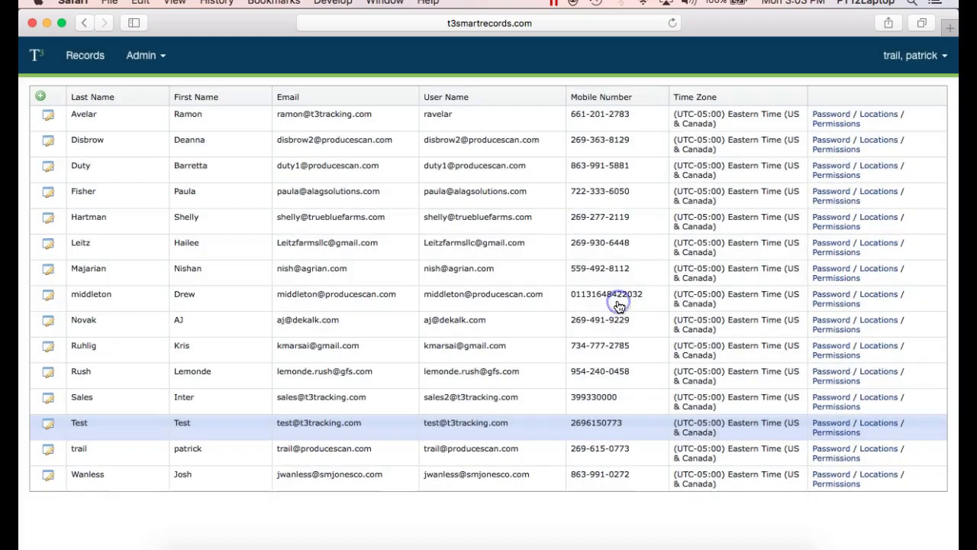
Step: Open Admin > Client/Unit/Sub-Unit and expand Swan Farms down to Packing House's Line 2
click(152, 59)
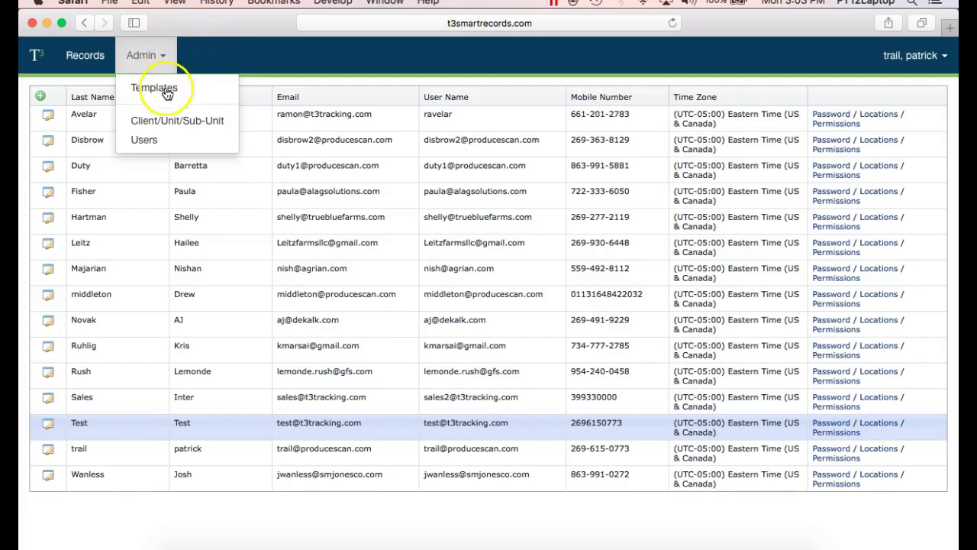
click(172, 124)
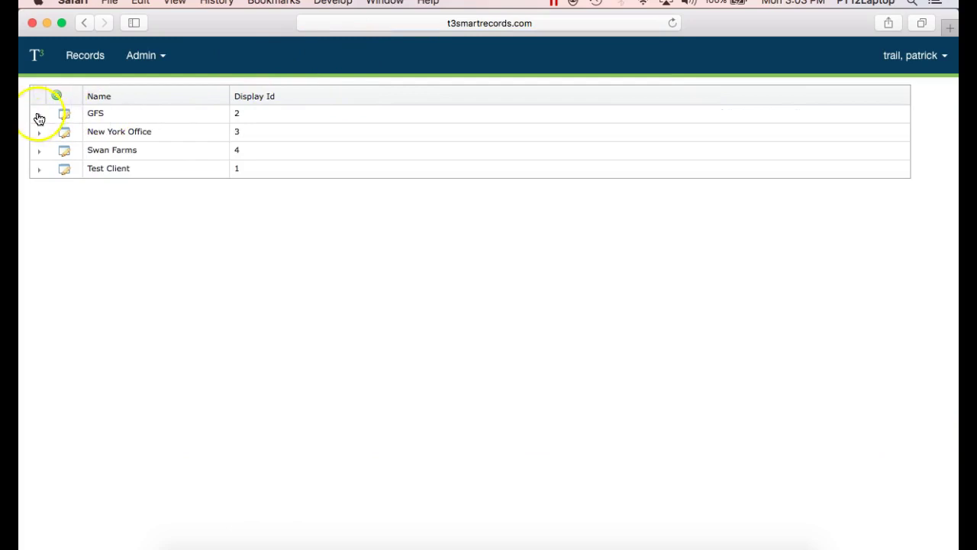
click(38, 114)
click(56, 164)
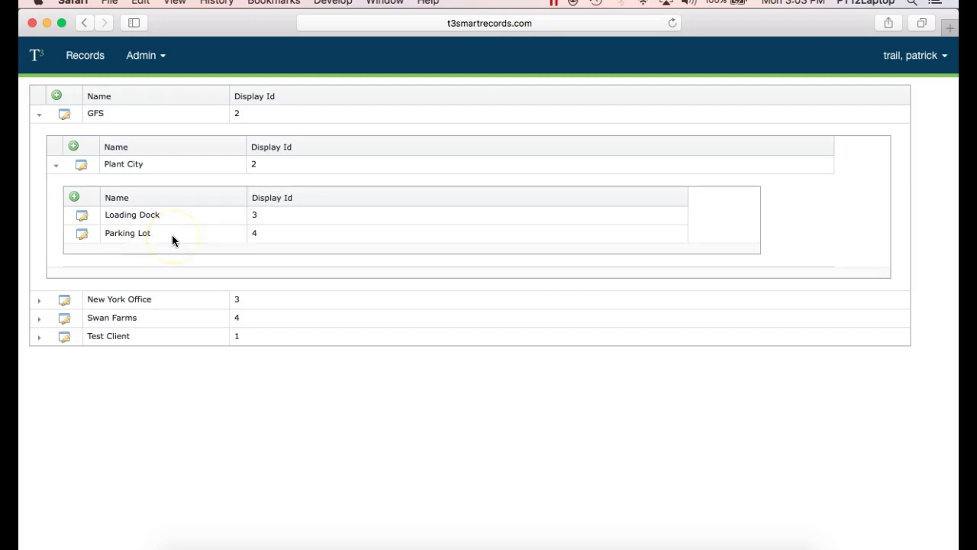
click(39, 115)
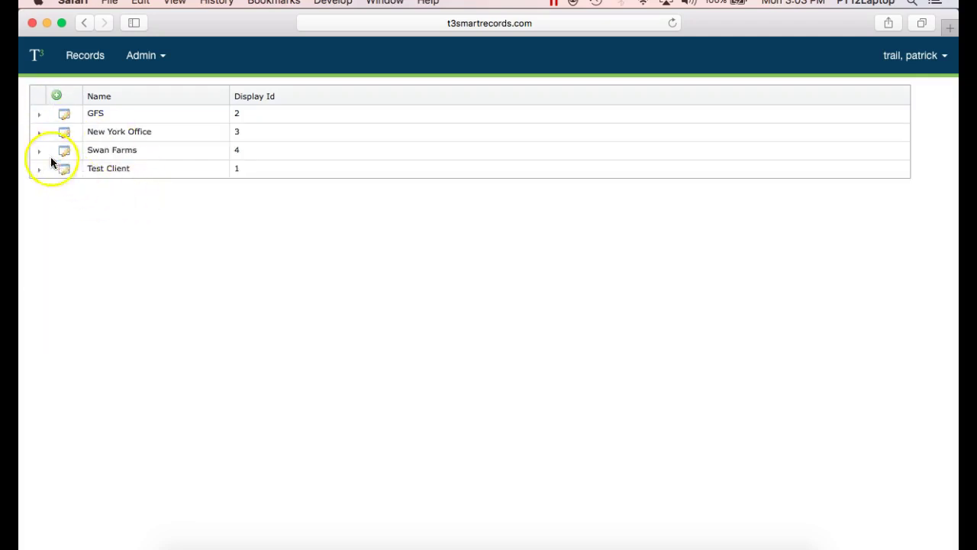
click(39, 152)
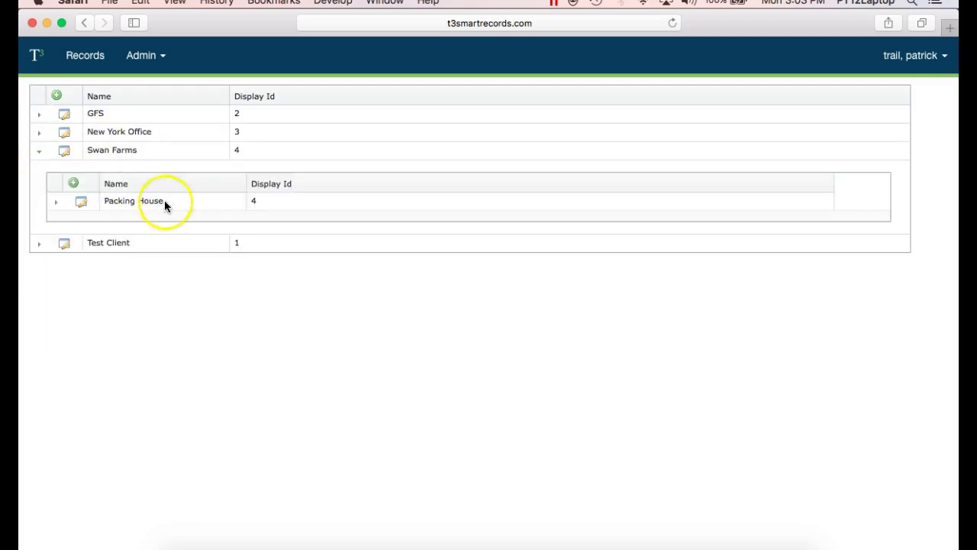
click(55, 206)
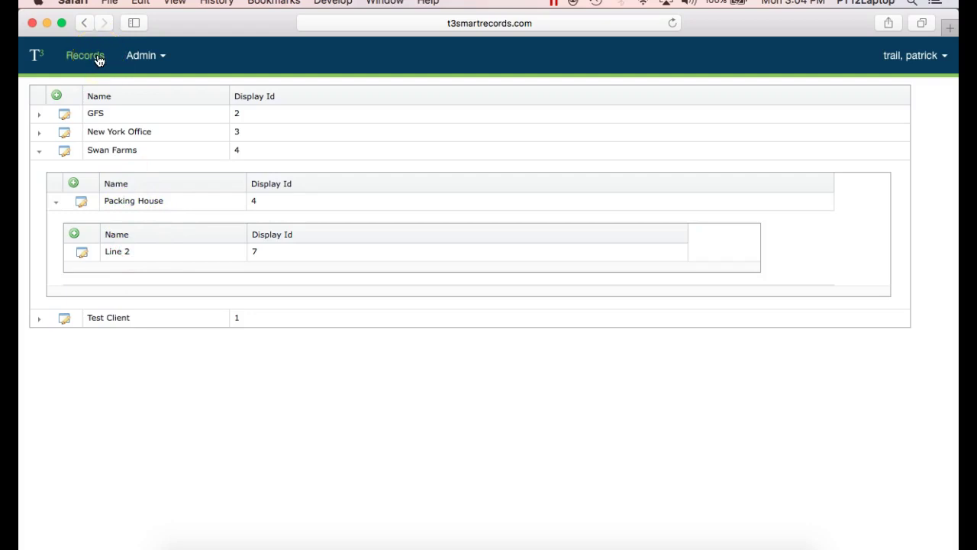
Step: Open Admin > Templates and edit the Weekly Restroom Sanitation template
click(141, 58)
click(162, 95)
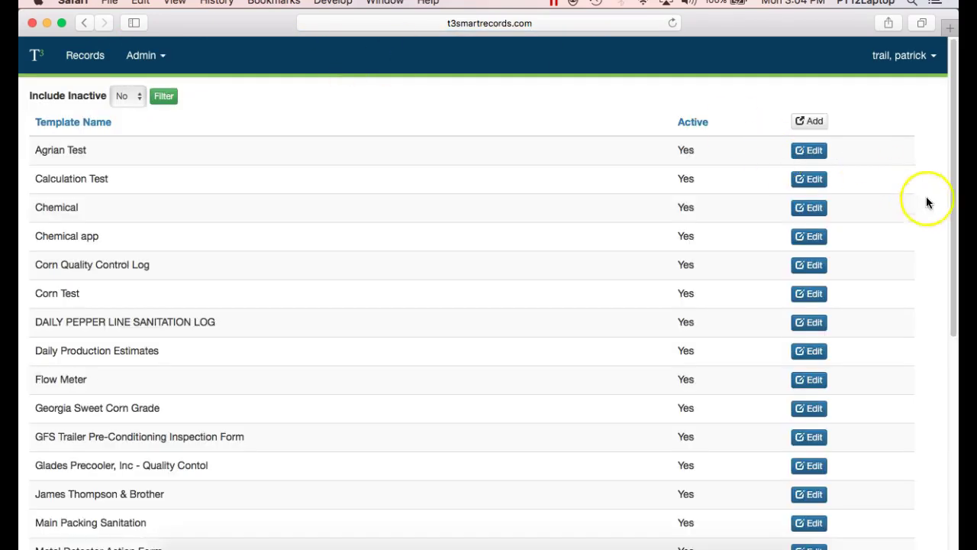
drag(953, 145, 951, 96)
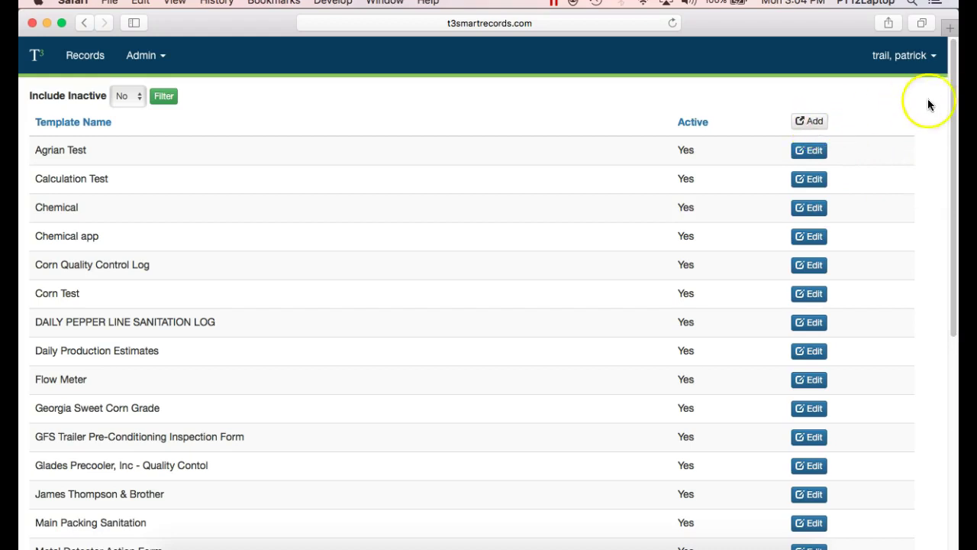
drag(942, 92, 954, 306)
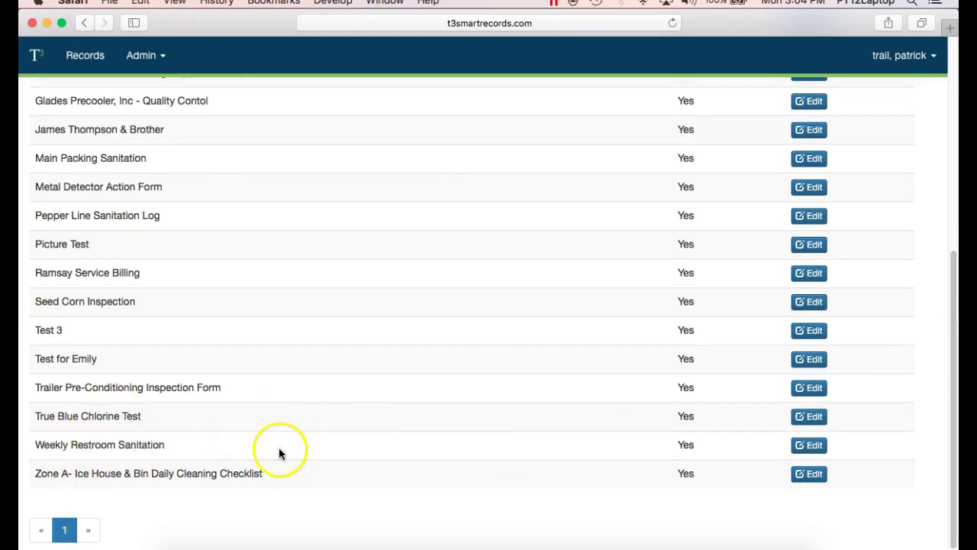
click(803, 445)
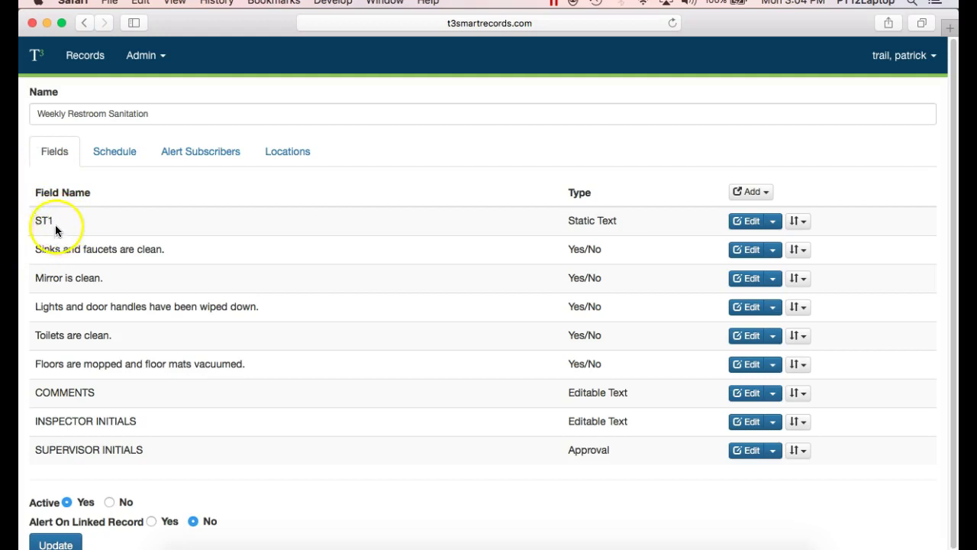
drag(35, 219, 61, 220)
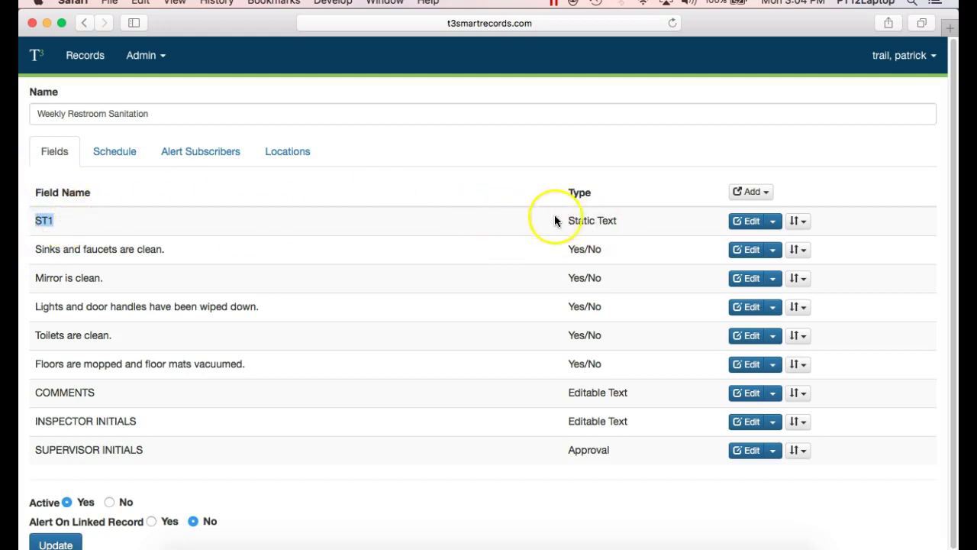
drag(568, 221, 622, 220)
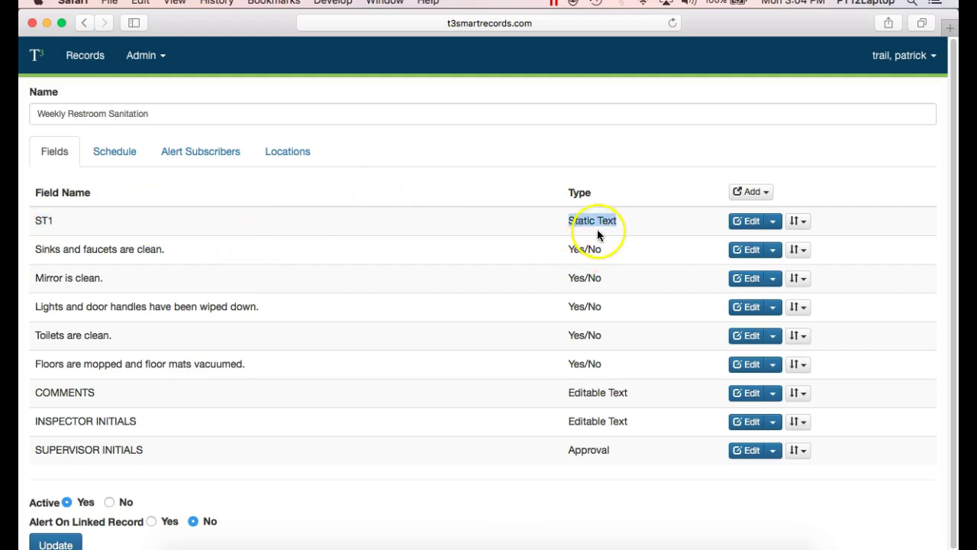
click(749, 223)
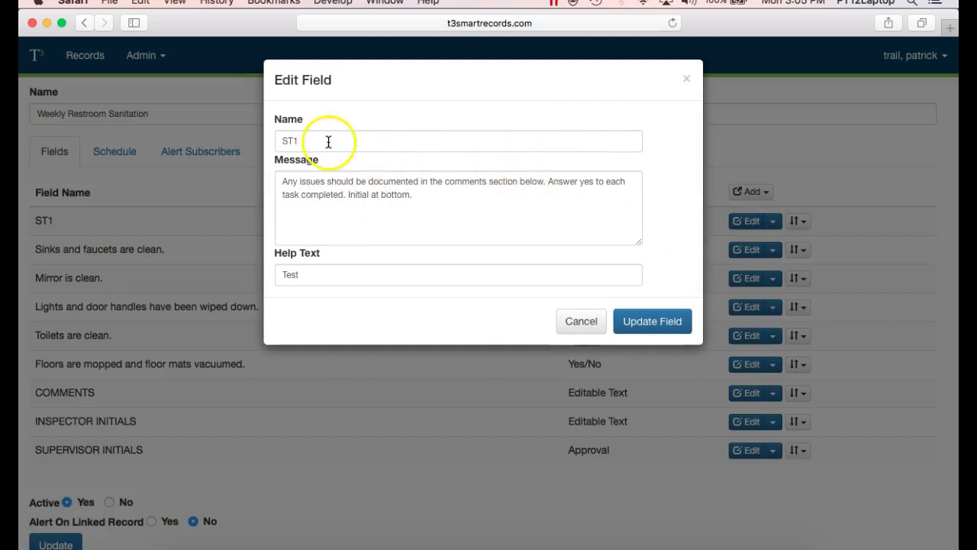
click(595, 326)
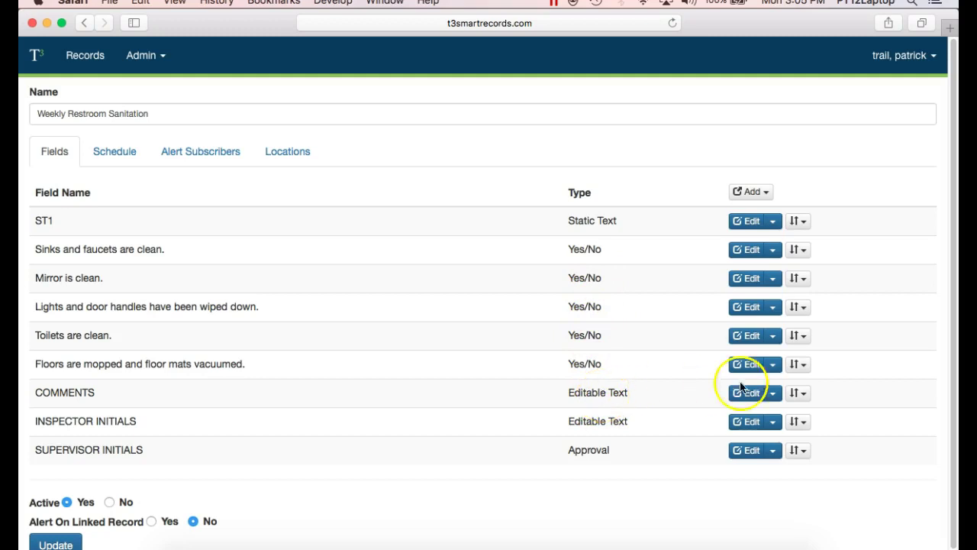
click(769, 192)
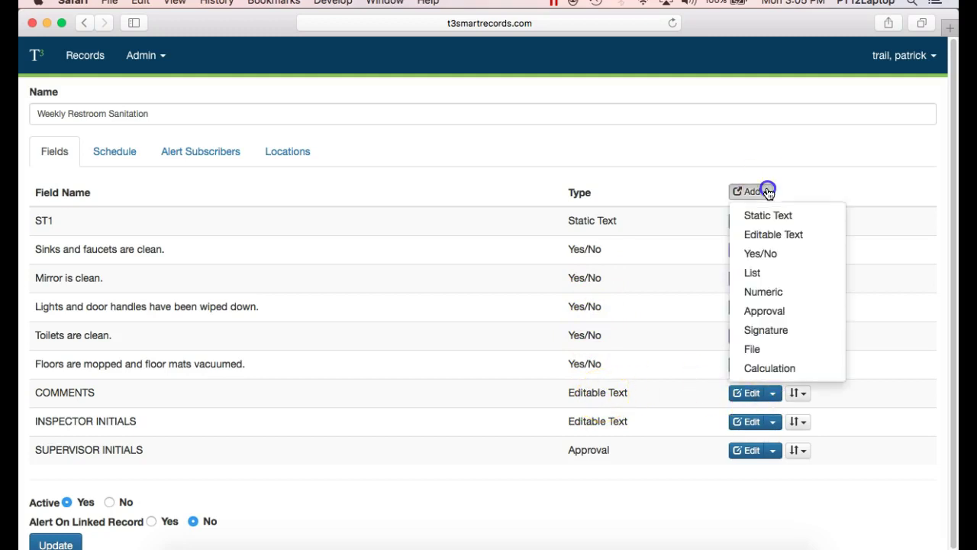
click(767, 272)
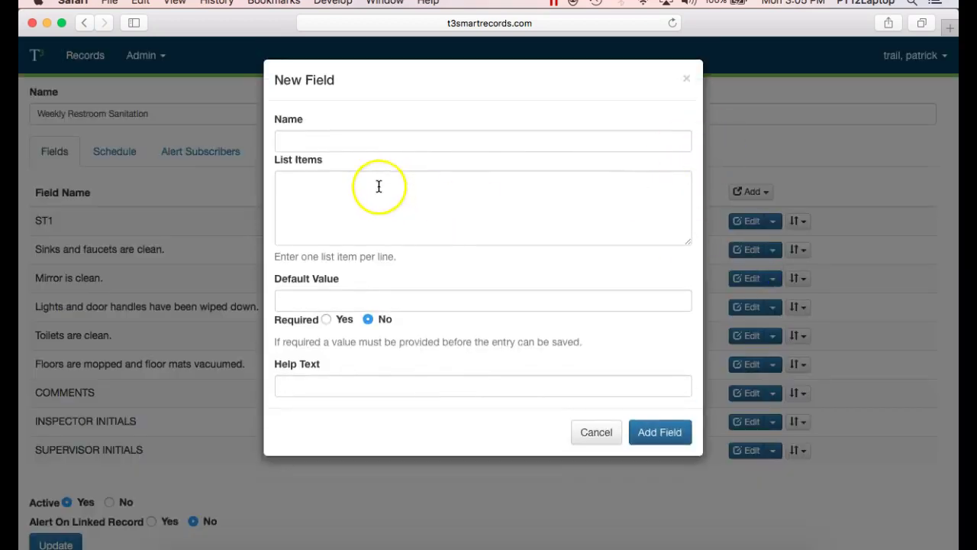
click(600, 436)
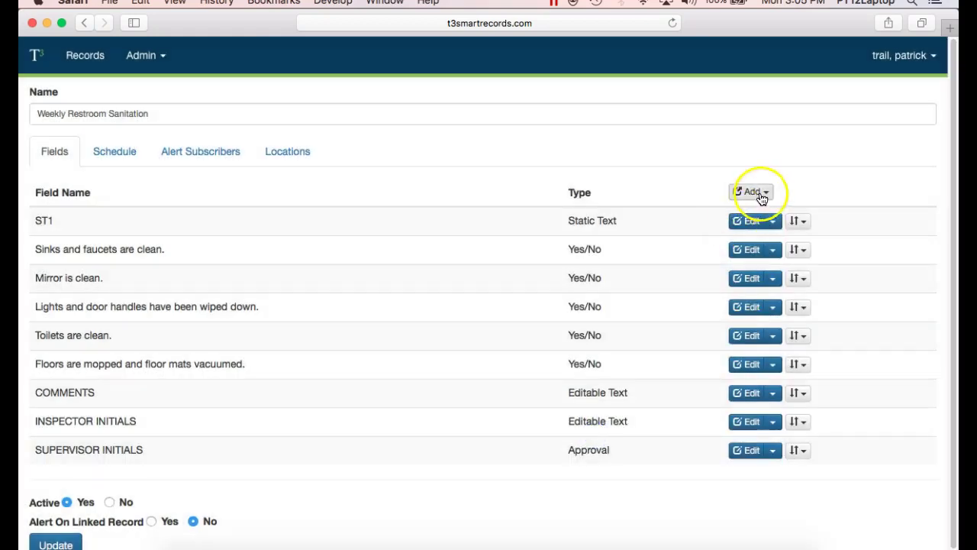
click(762, 194)
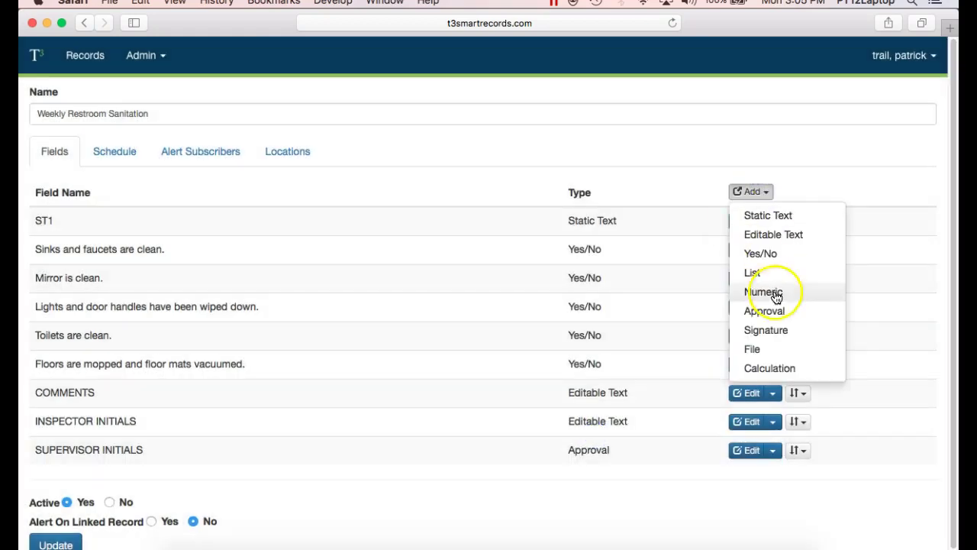
click(771, 292)
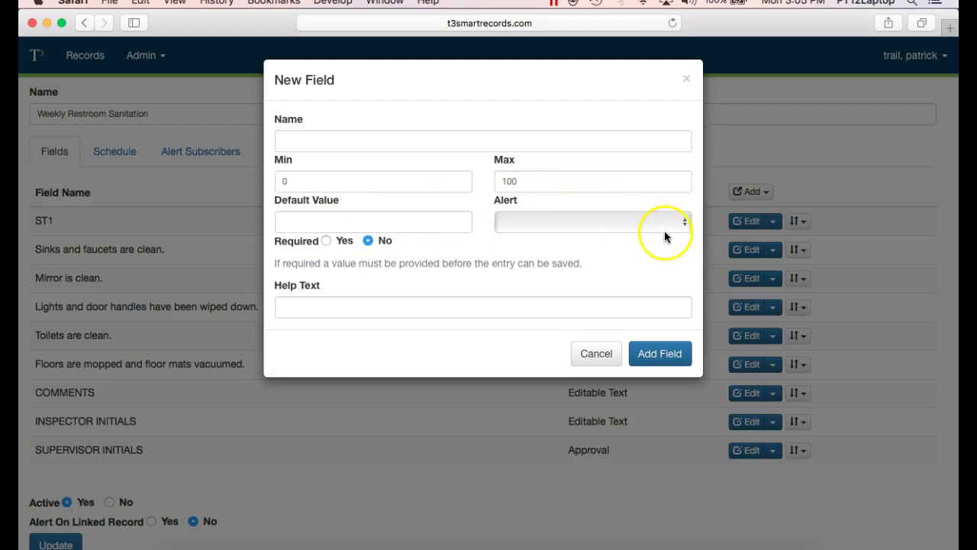
click(687, 84)
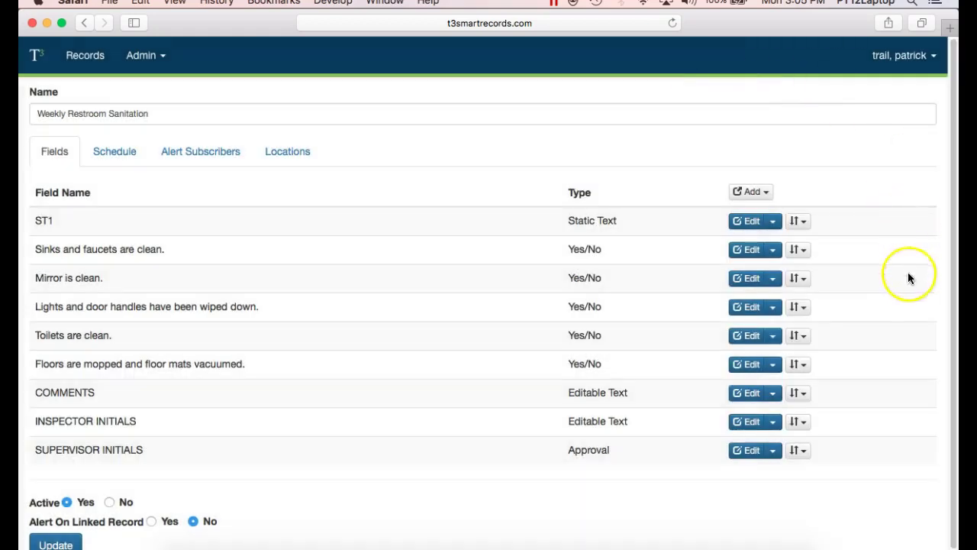
click(764, 192)
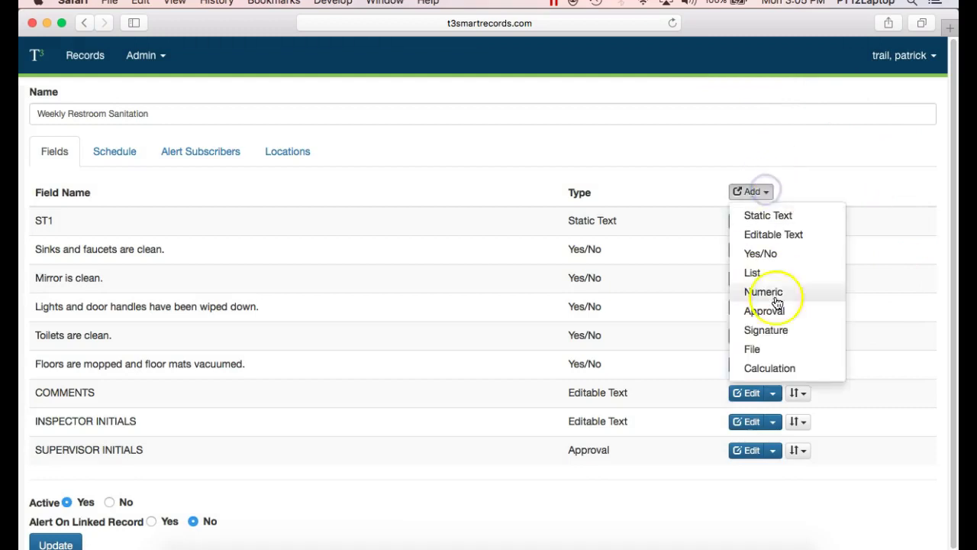
click(784, 331)
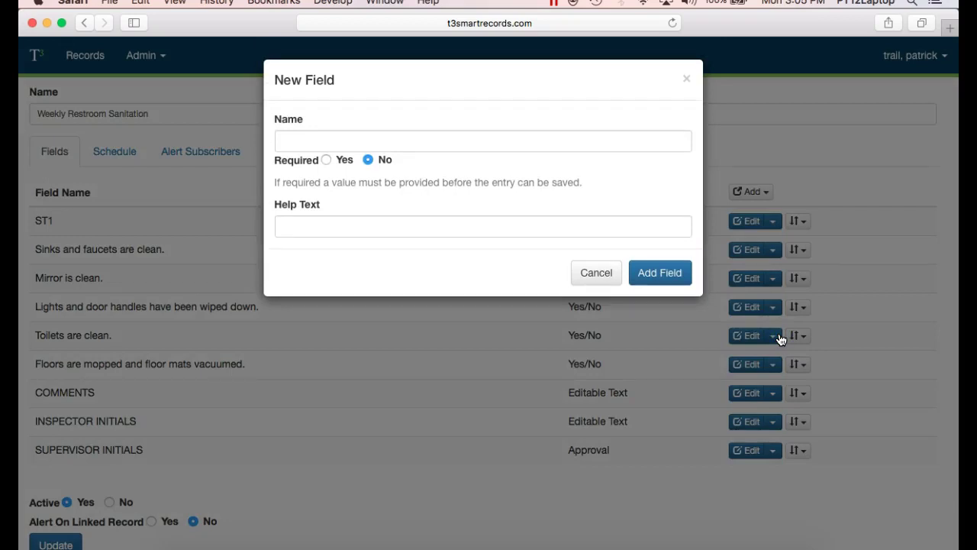
click(585, 131)
click(544, 168)
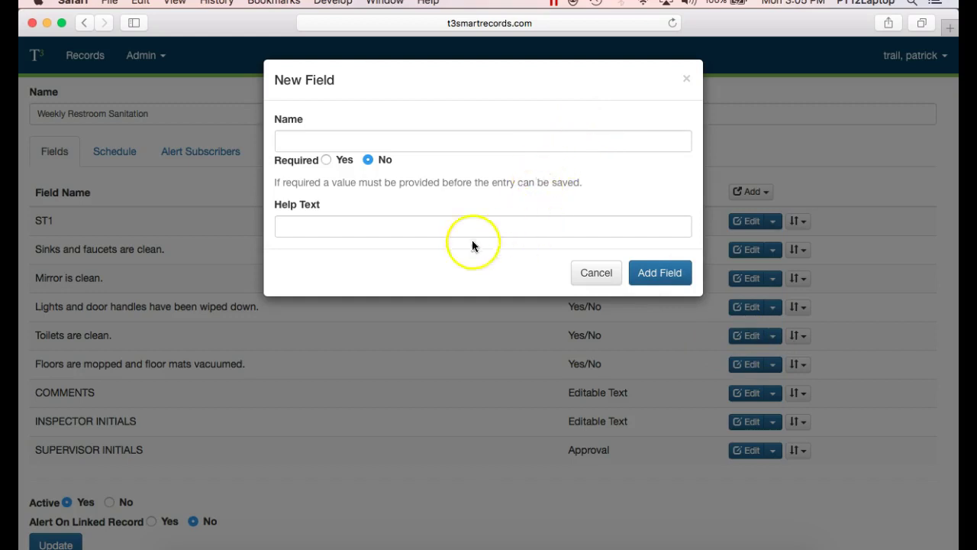
click(609, 274)
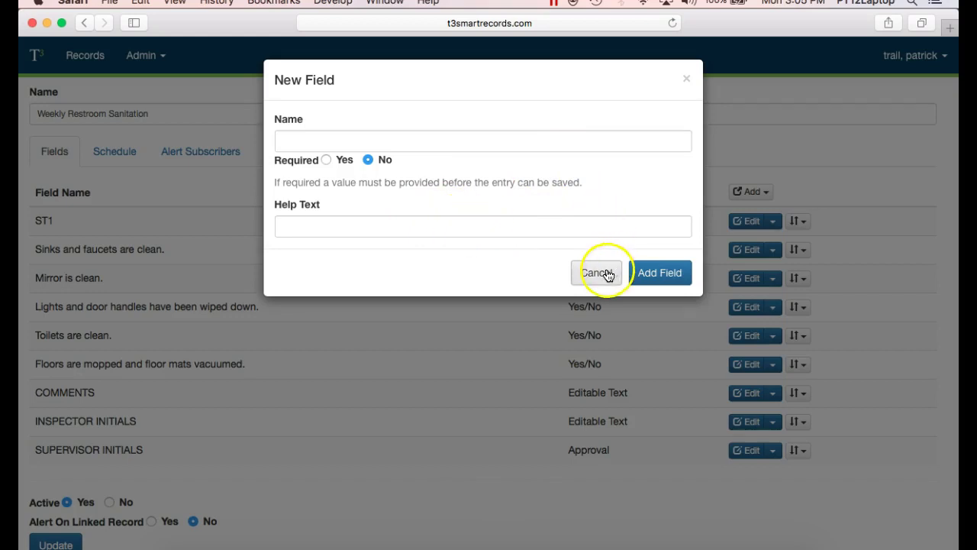
click(763, 195)
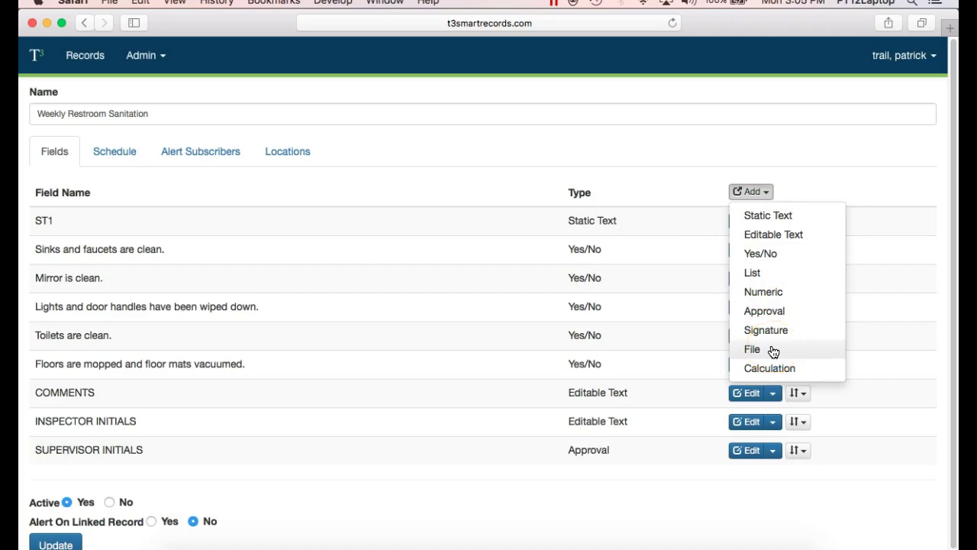
click(773, 351)
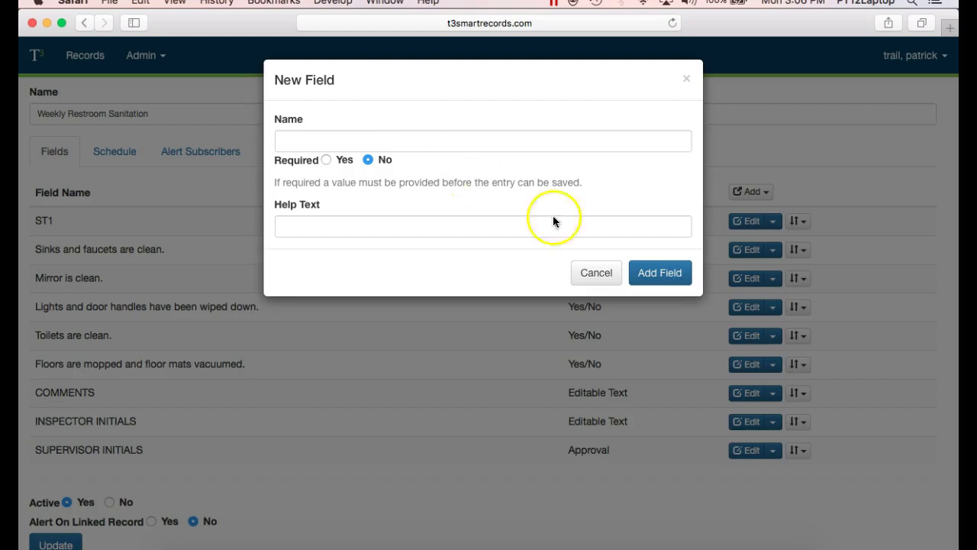
click(601, 276)
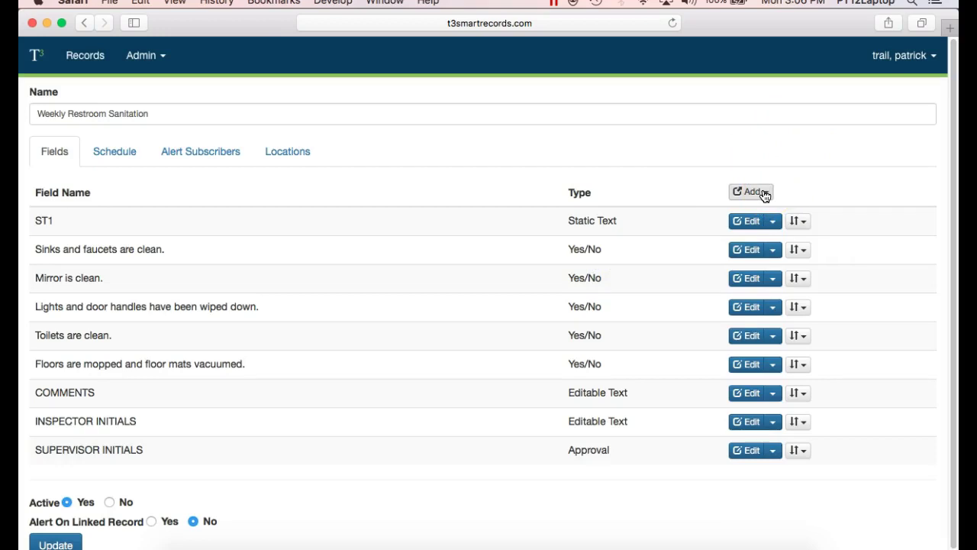
click(762, 193)
click(787, 374)
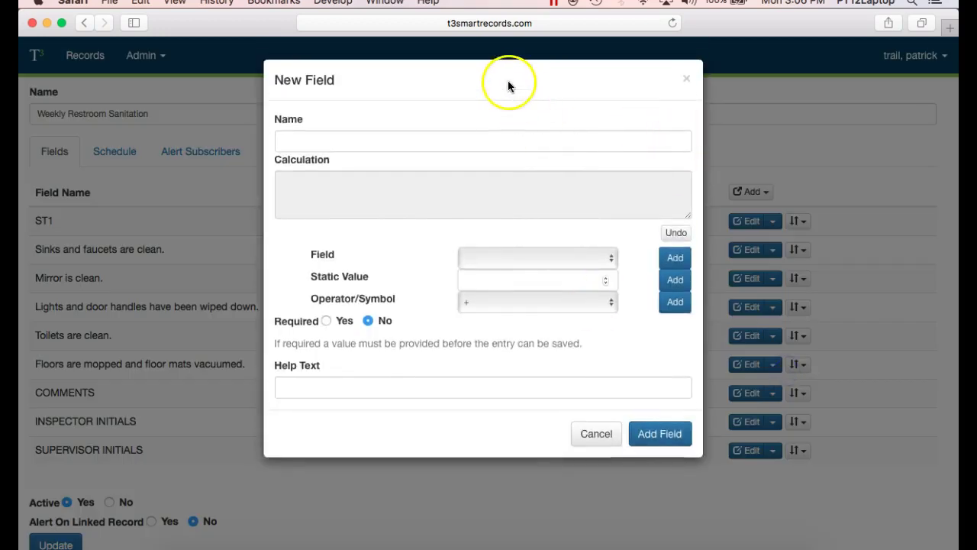
click(609, 259)
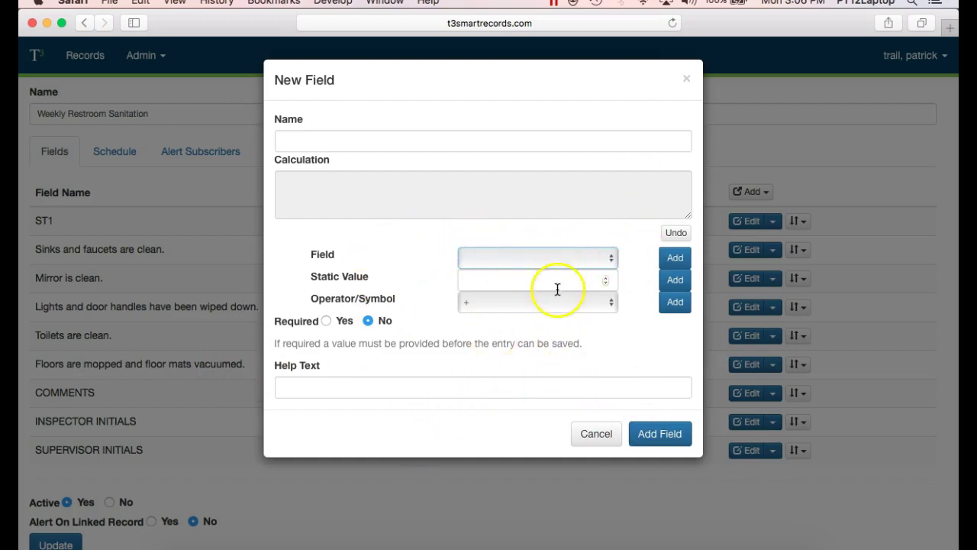
click(688, 80)
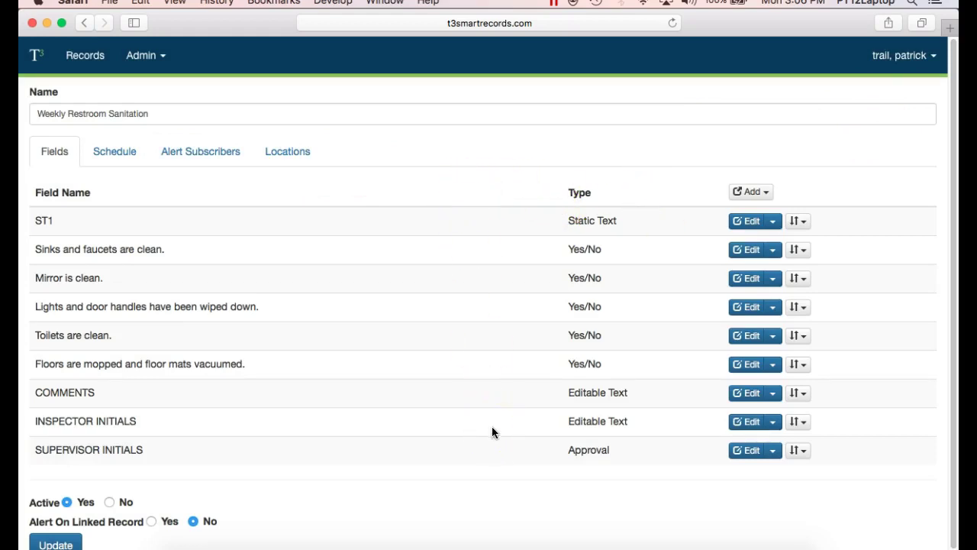
Step: Add a Daily scheduled alert starting 02/05/2018 3:07 PM, repeating every 1 day
click(125, 151)
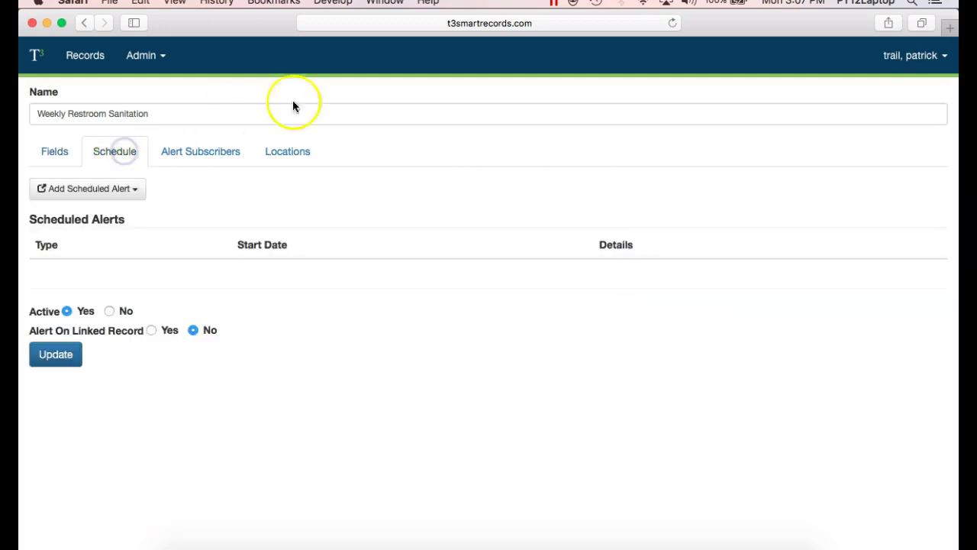
click(136, 190)
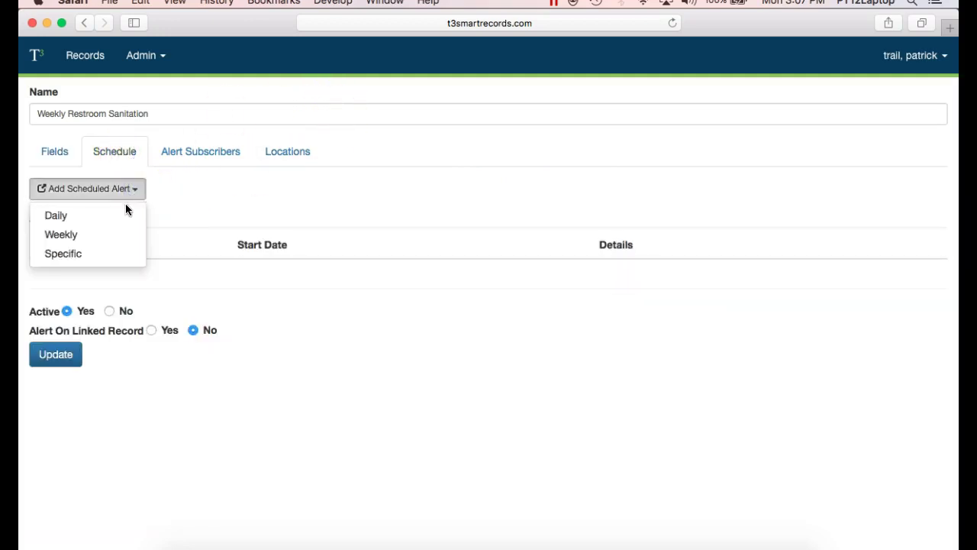
click(125, 214)
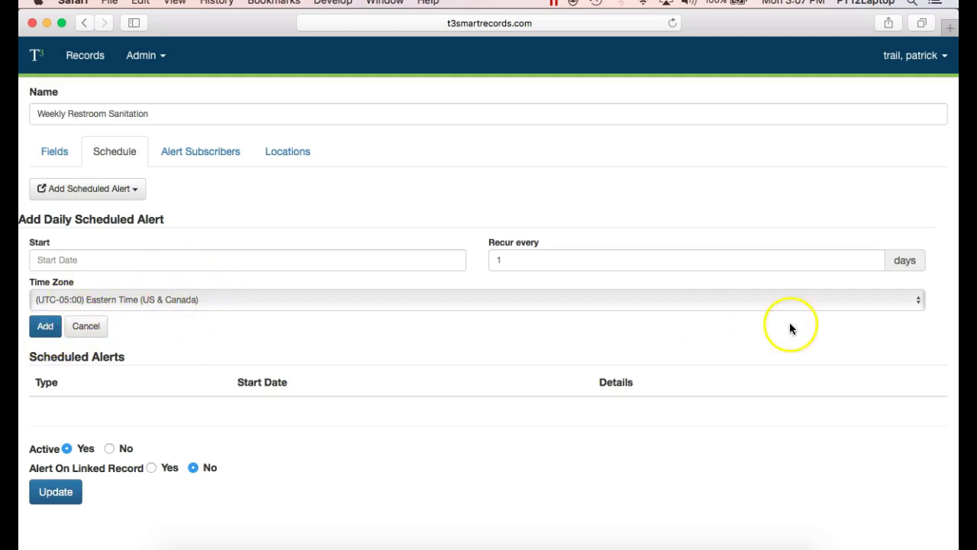
click(78, 260)
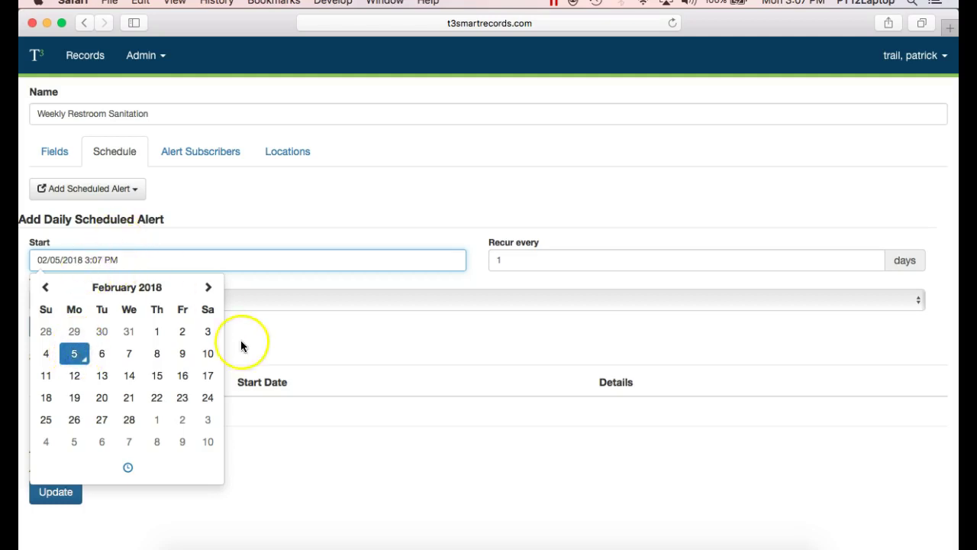
click(286, 454)
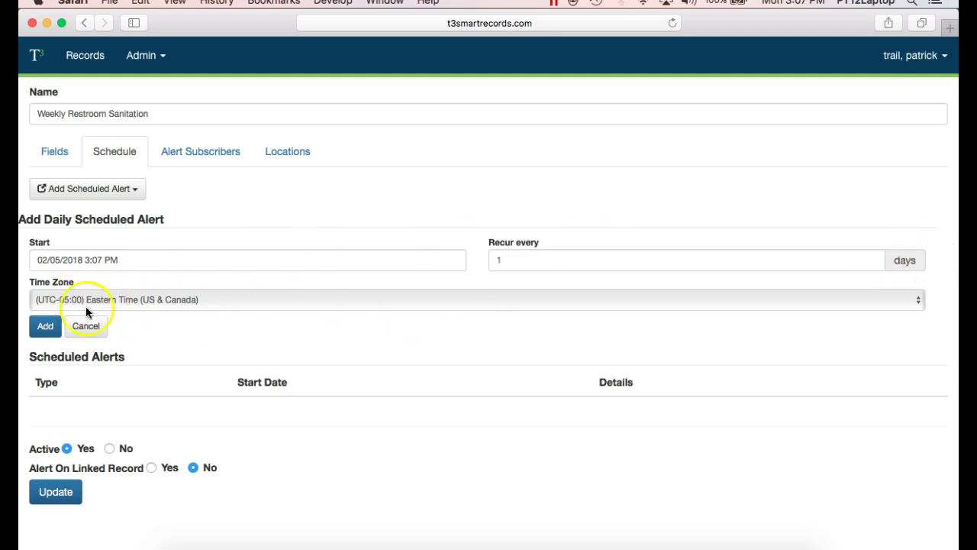
click(46, 330)
click(45, 327)
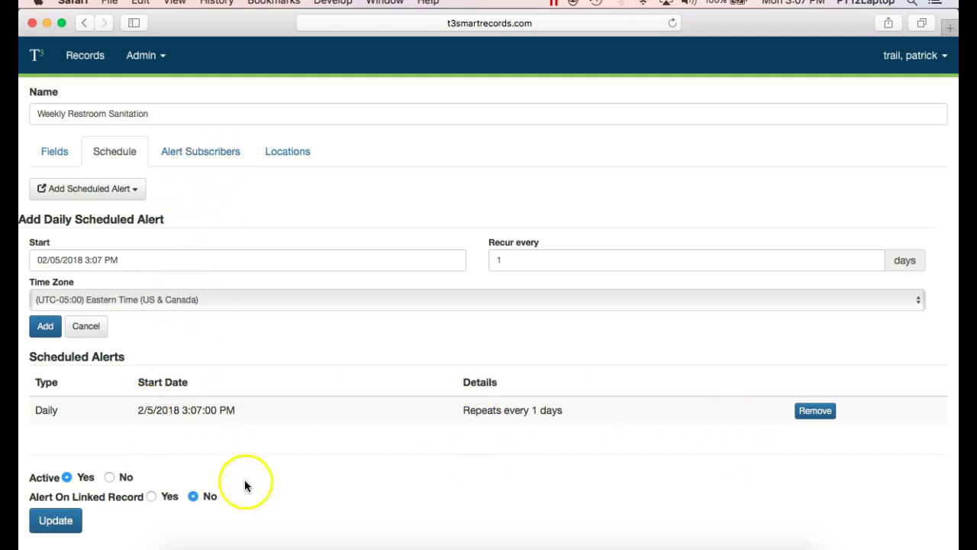
Step: Add the signed-in user as an alert subscriber and try updating the template
click(220, 157)
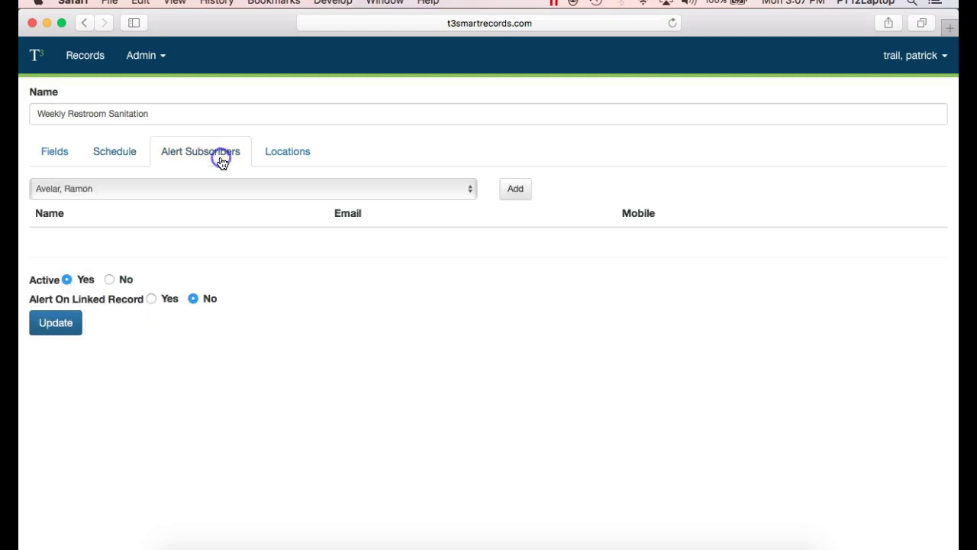
click(477, 189)
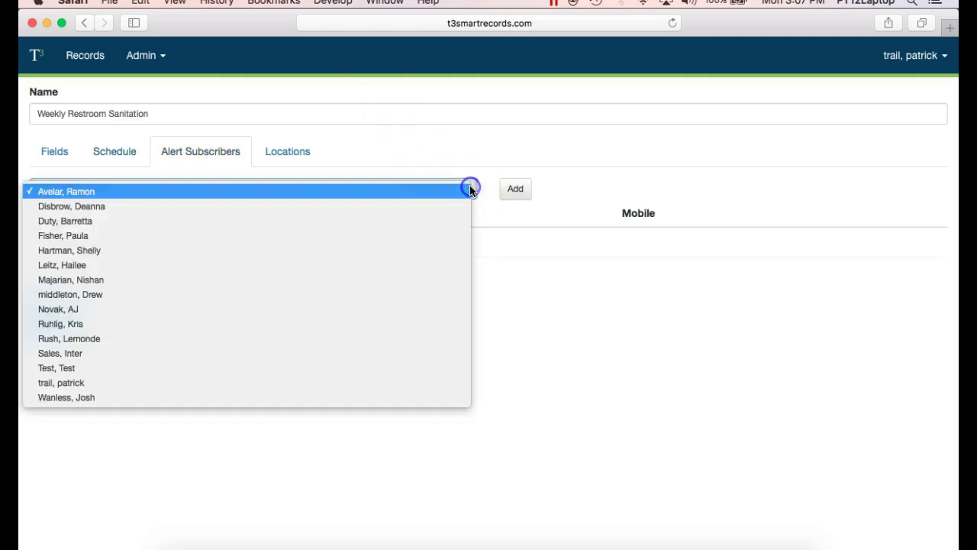
click(432, 382)
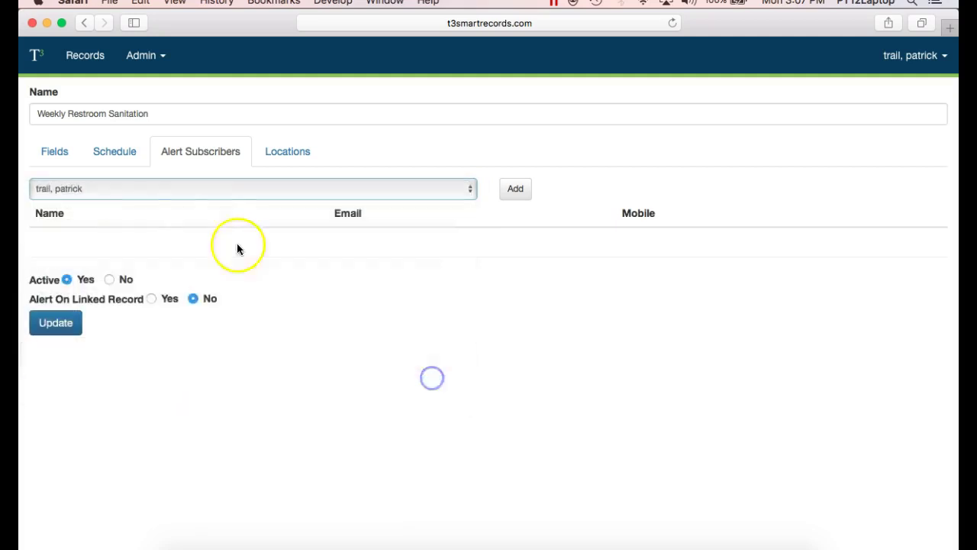
click(517, 189)
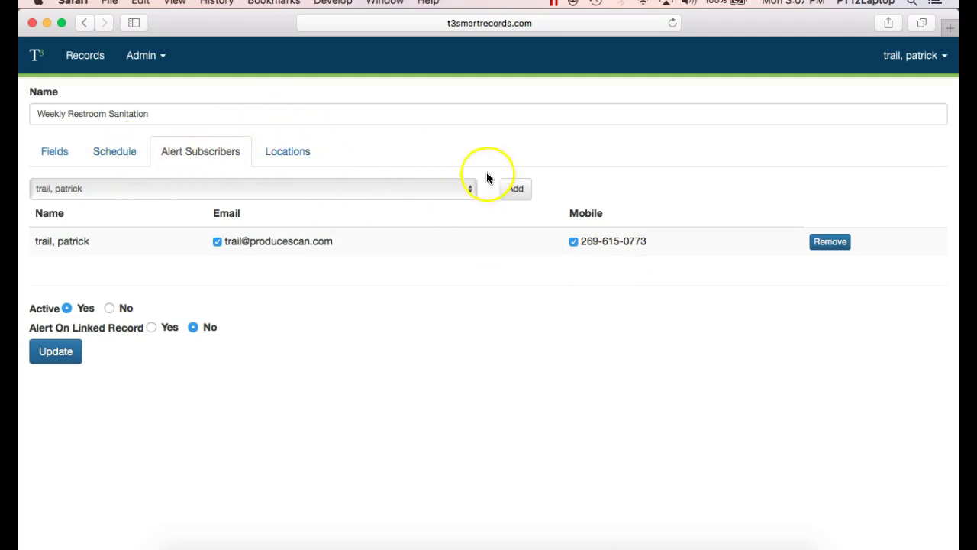
click(53, 352)
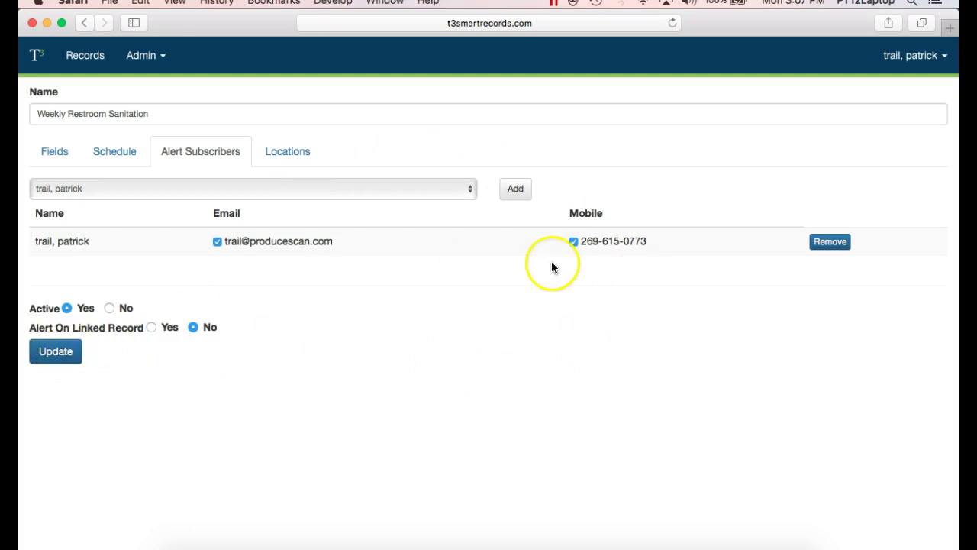
click(73, 354)
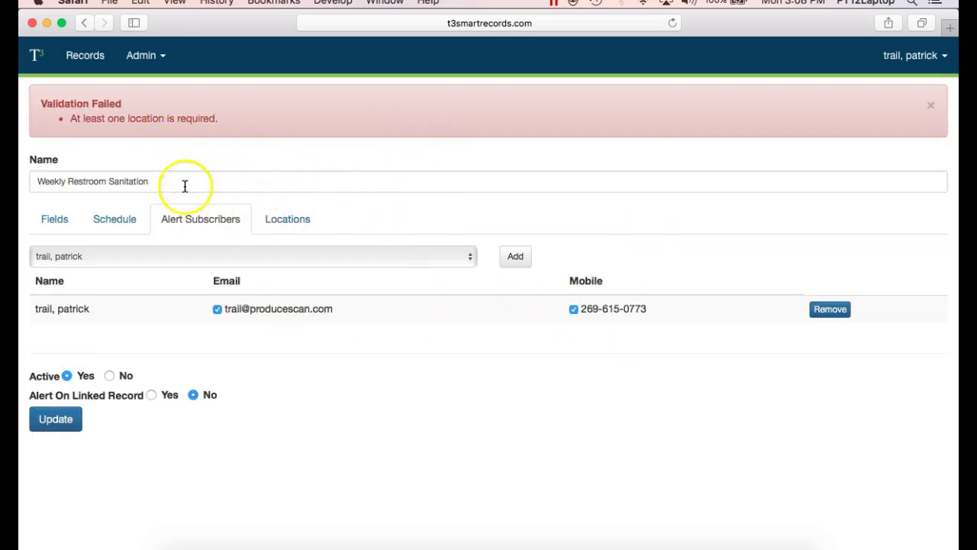
Step: Add the All Clients/All Units/All Sub-Units location and update the template
click(302, 216)
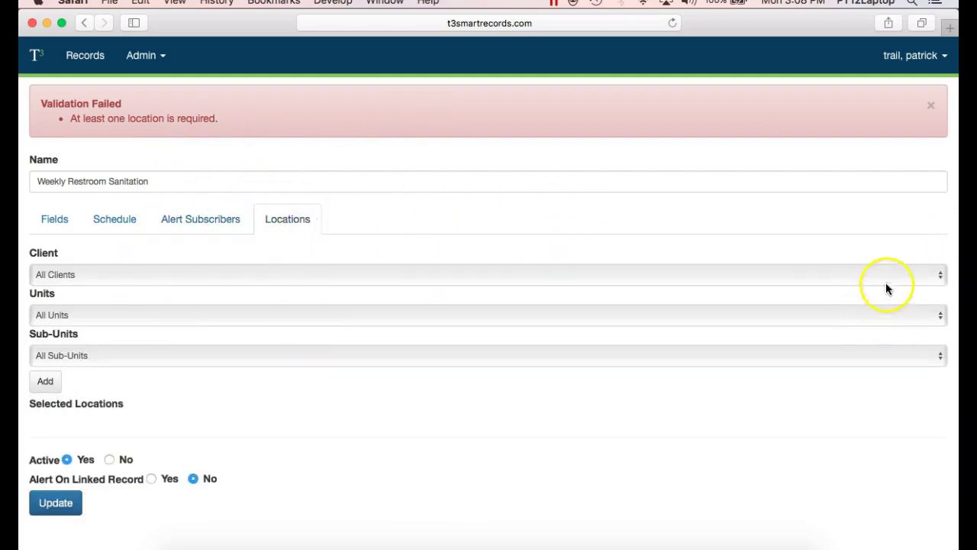
click(940, 274)
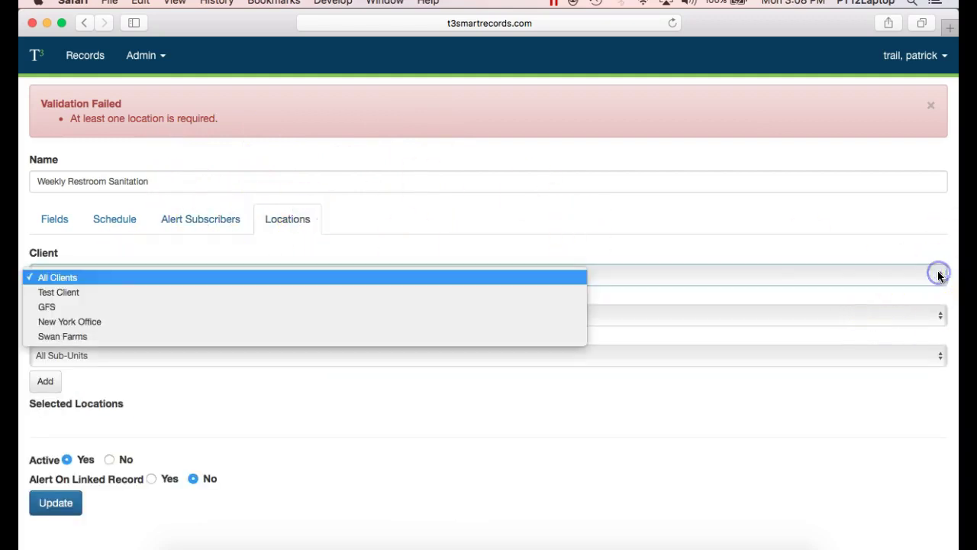
click(330, 285)
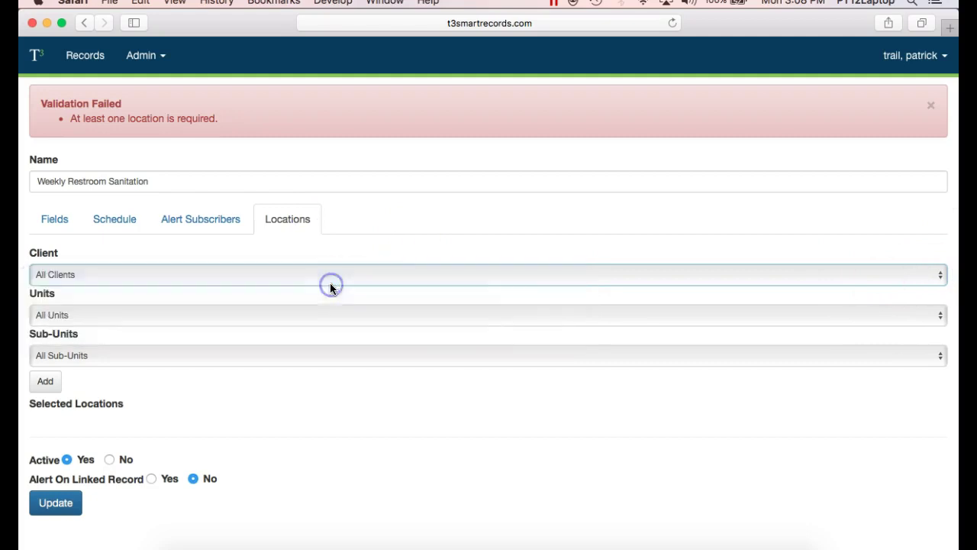
click(46, 382)
click(59, 517)
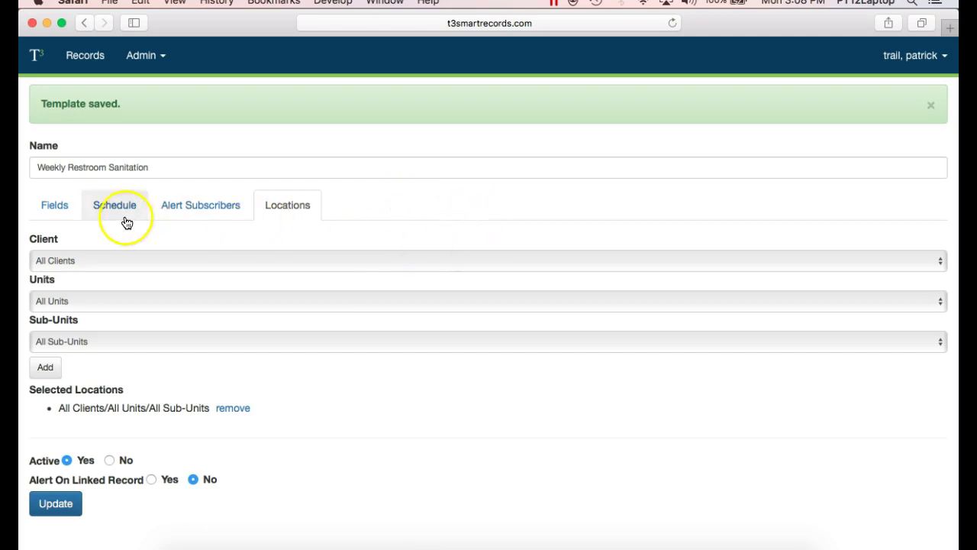
click(53, 202)
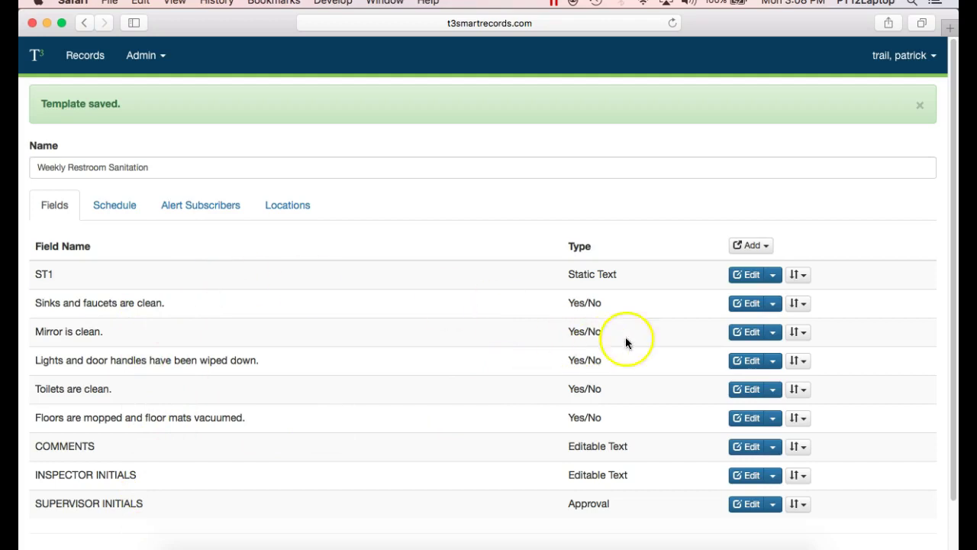
Step: From Records > Add, start a new Weekly Restroom Sanitation record
click(98, 61)
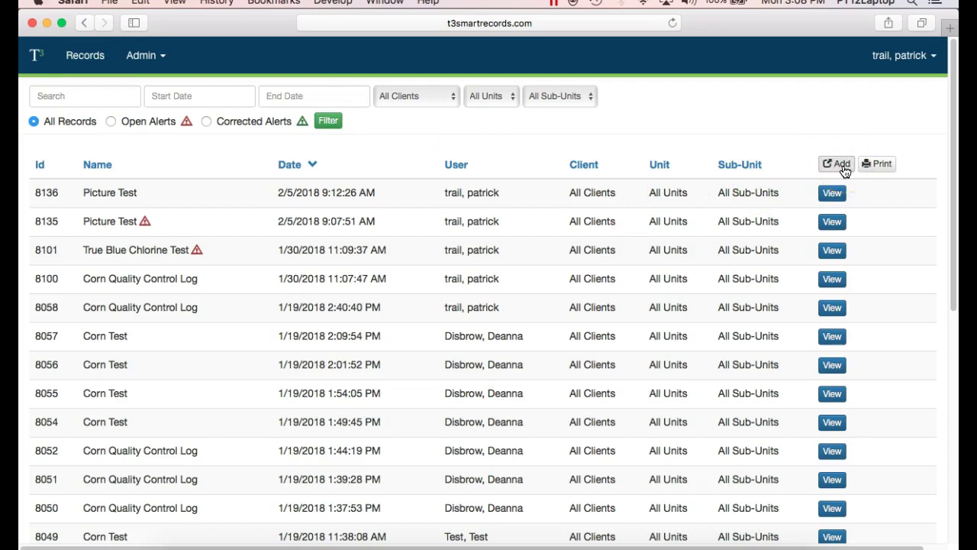
click(839, 165)
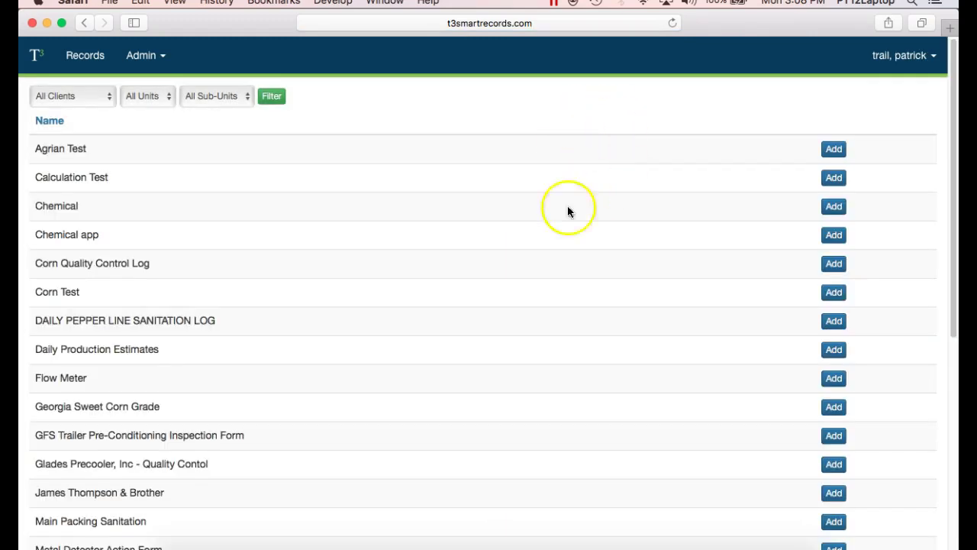
drag(953, 69, 953, 310)
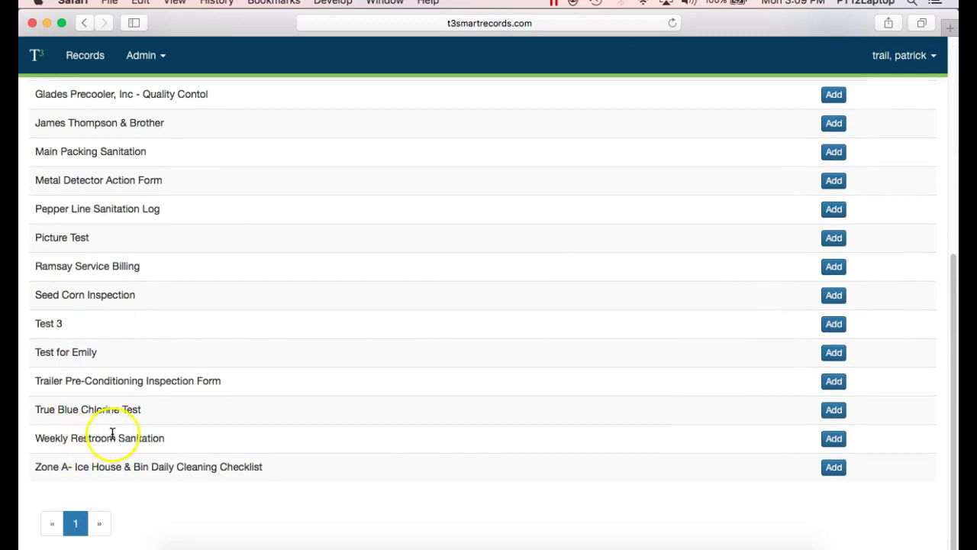
click(840, 440)
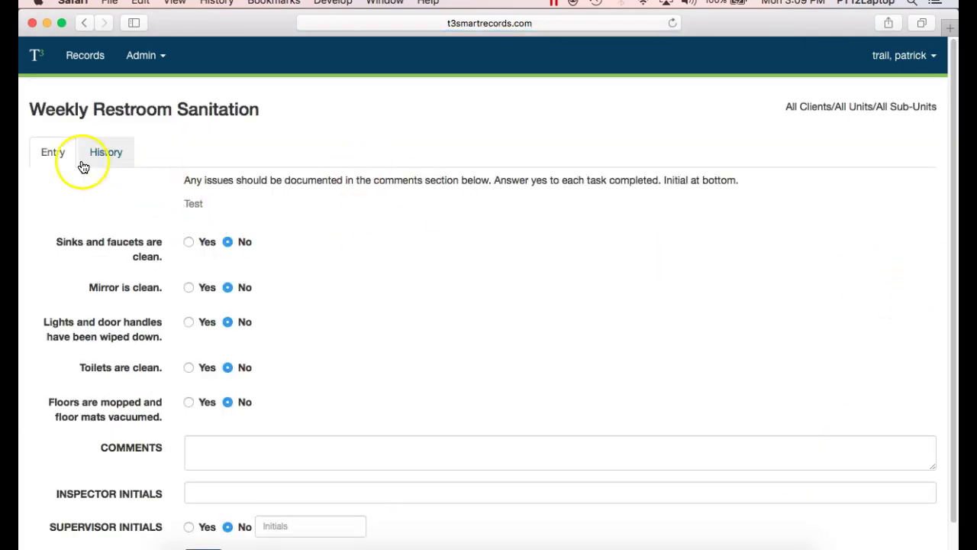
Step: Mark sinks and faucets, mirror, and floors as Yes and write a sanitation comment
drag(183, 180, 279, 187)
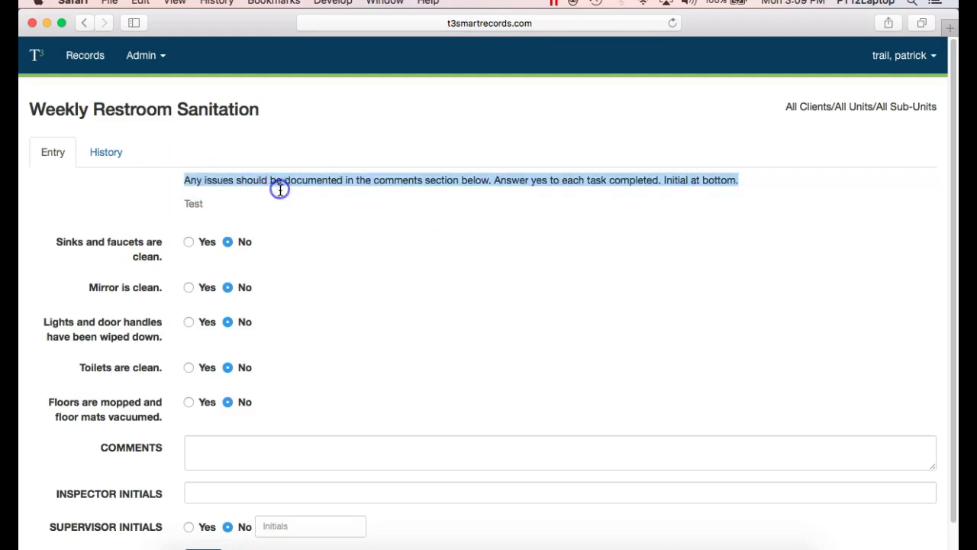
click(189, 242)
click(189, 287)
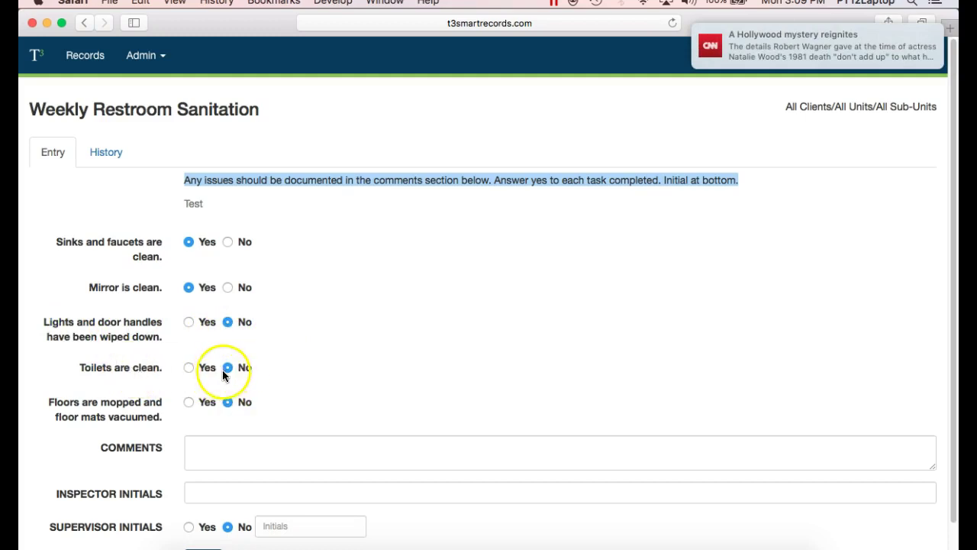
click(188, 403)
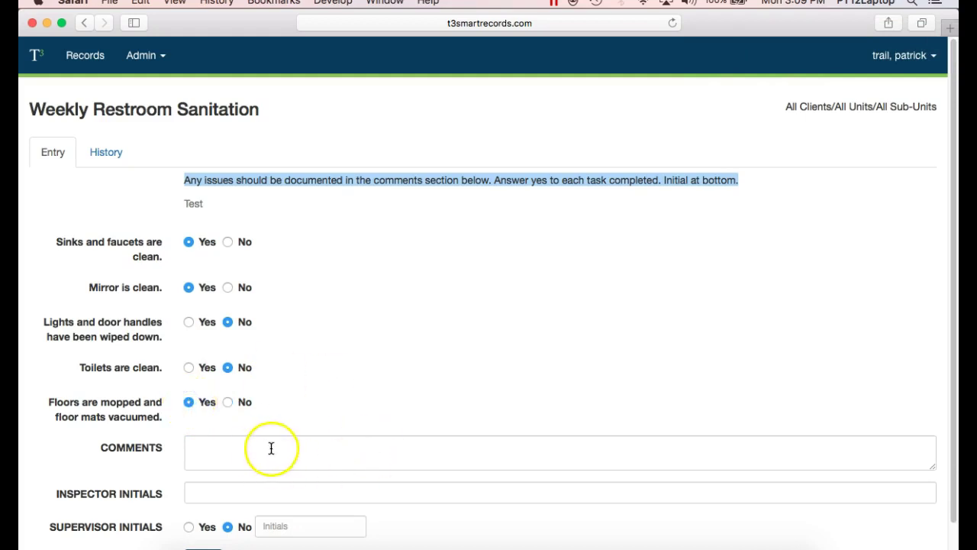
click(243, 446)
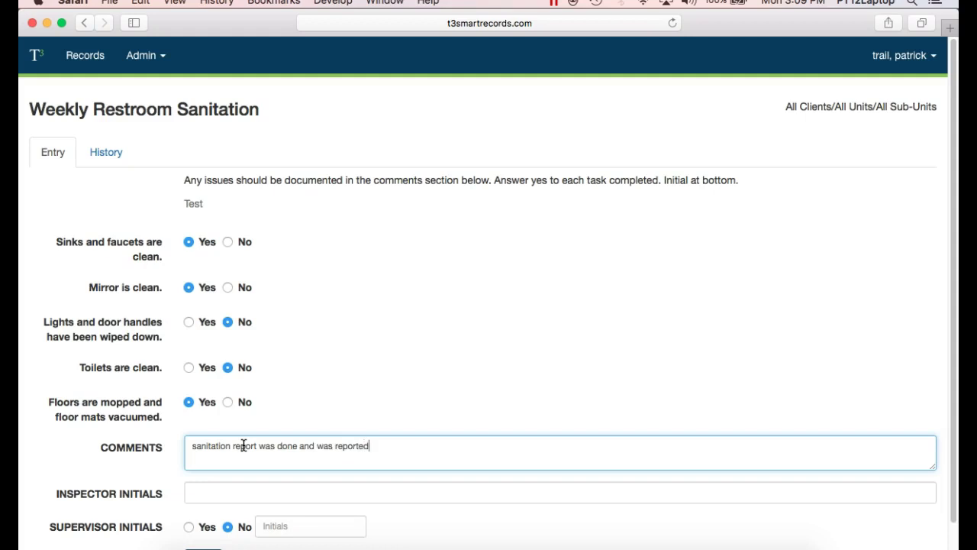
Step: Enter the inspector's initials, then erase them
click(231, 490)
text(PRT)
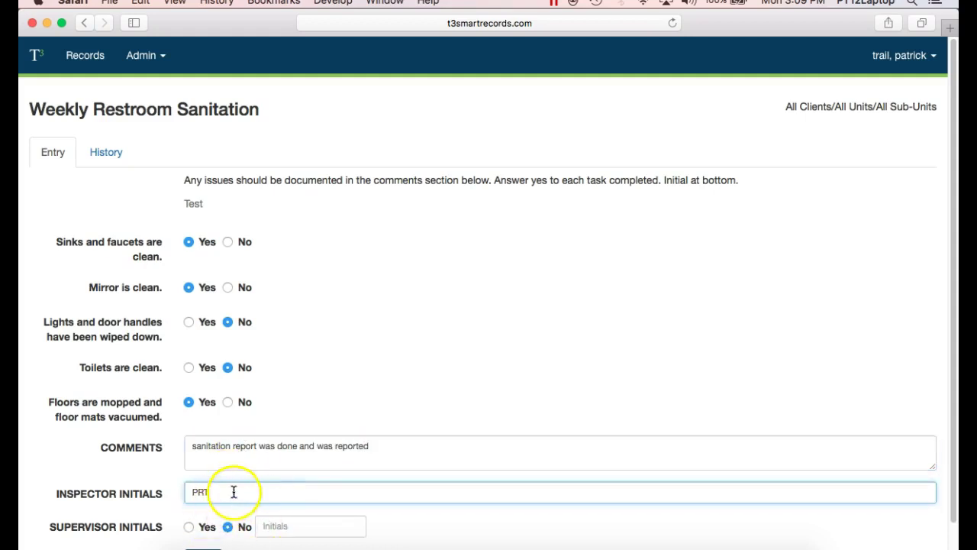
drag(234, 492, 164, 491)
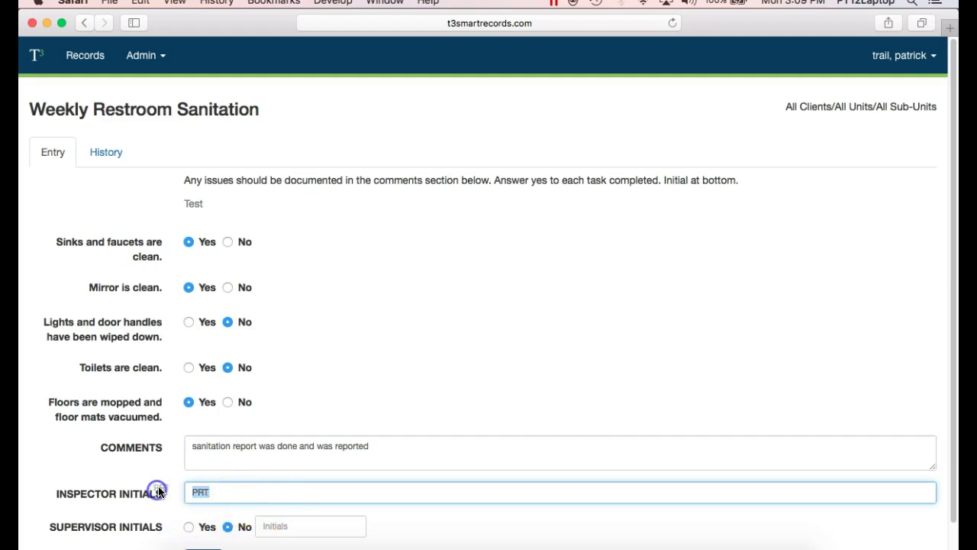
click(225, 498)
key(BackSpace)
key(BackSpace)
key(BackSpace)
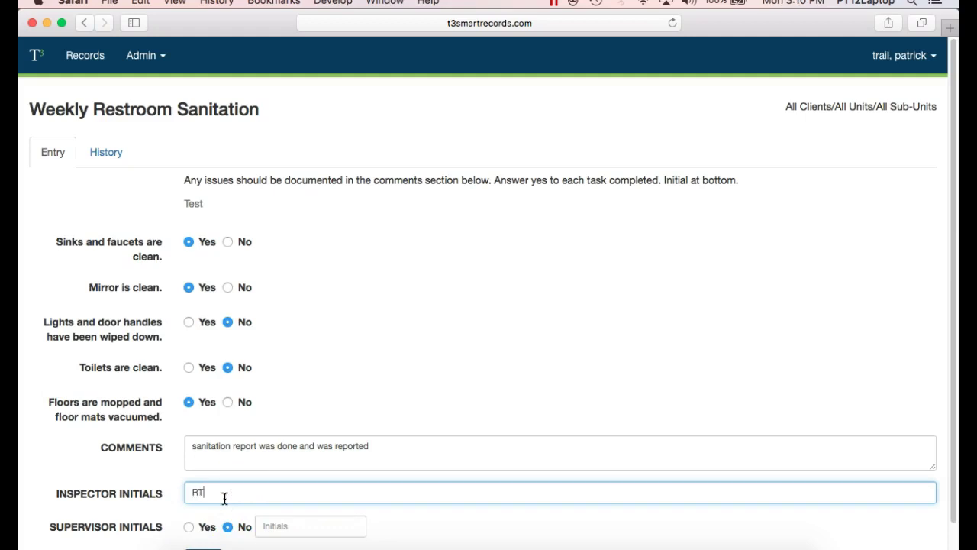
Step: Set supervisor approval to Yes with the supervisor's initials and submit the record
click(192, 527)
click(284, 529)
text(PRT)
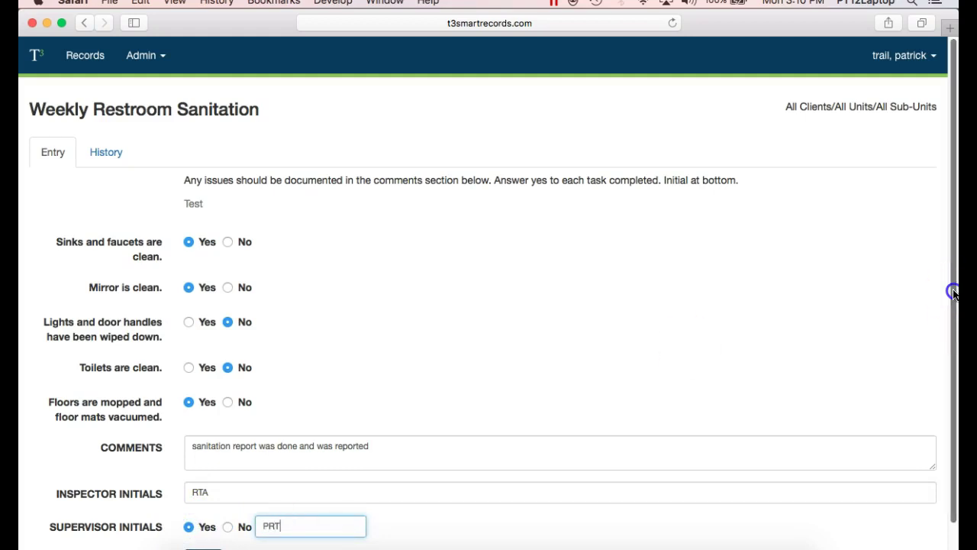
scroll(953, 321, down, 2)
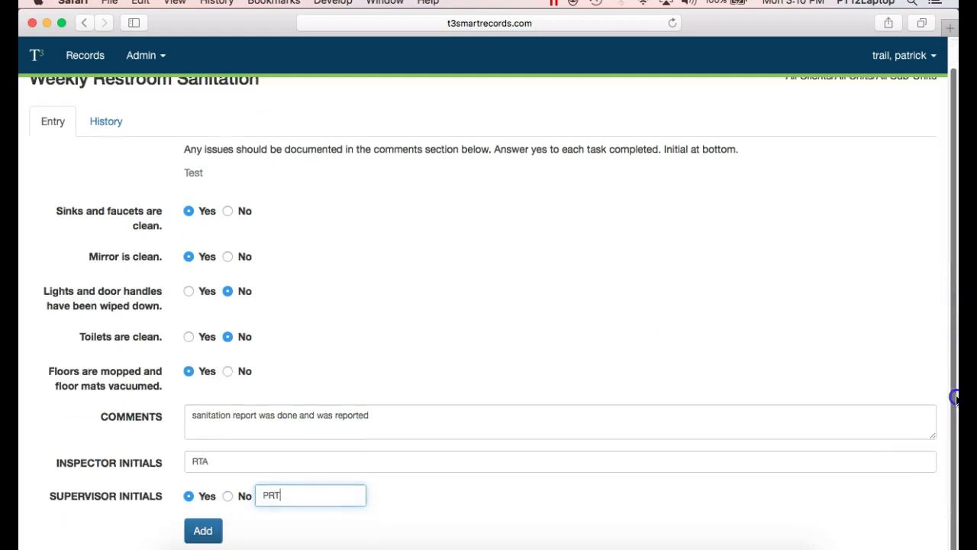
click(206, 533)
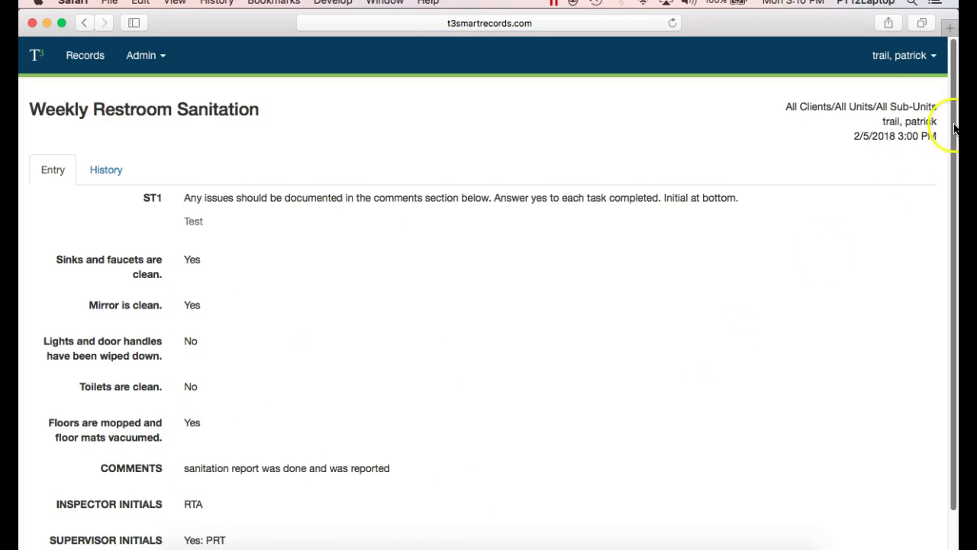
Step: Review the saved restroom record's comment, initials and Yes approval, then return to the records list
drag(953, 130, 954, 203)
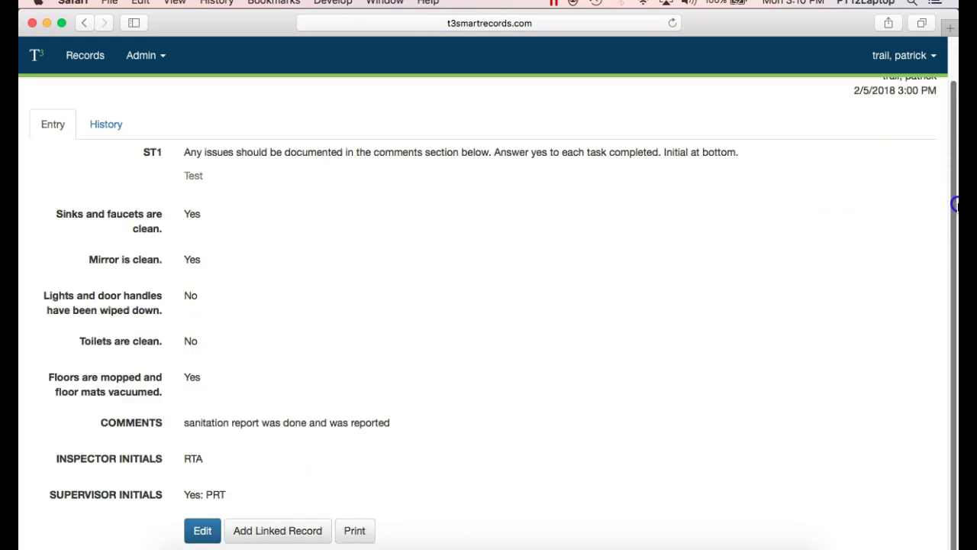
scroll(952, 181, up, 3)
scroll(952, 174, down, 3)
scroll(952, 168, up, 2)
scroll(953, 174, down, 2)
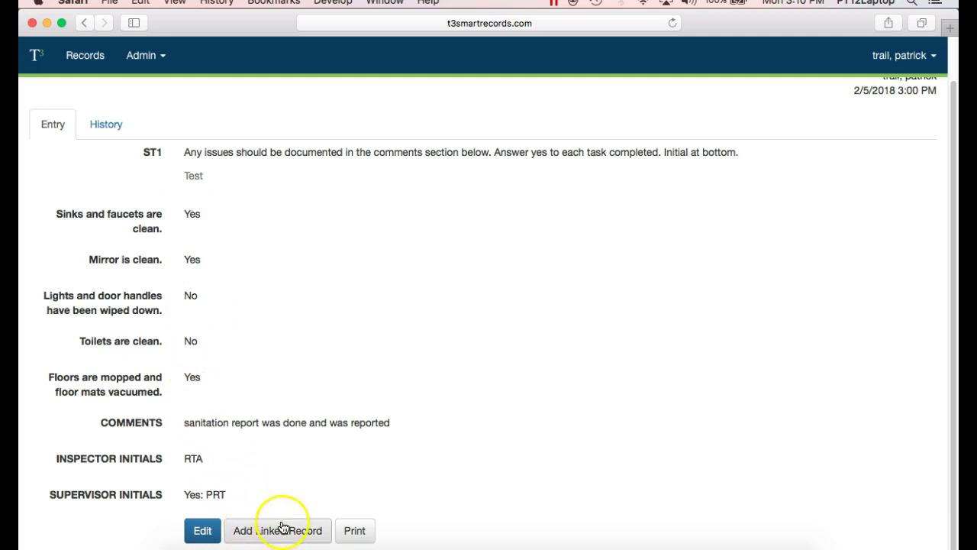
click(88, 58)
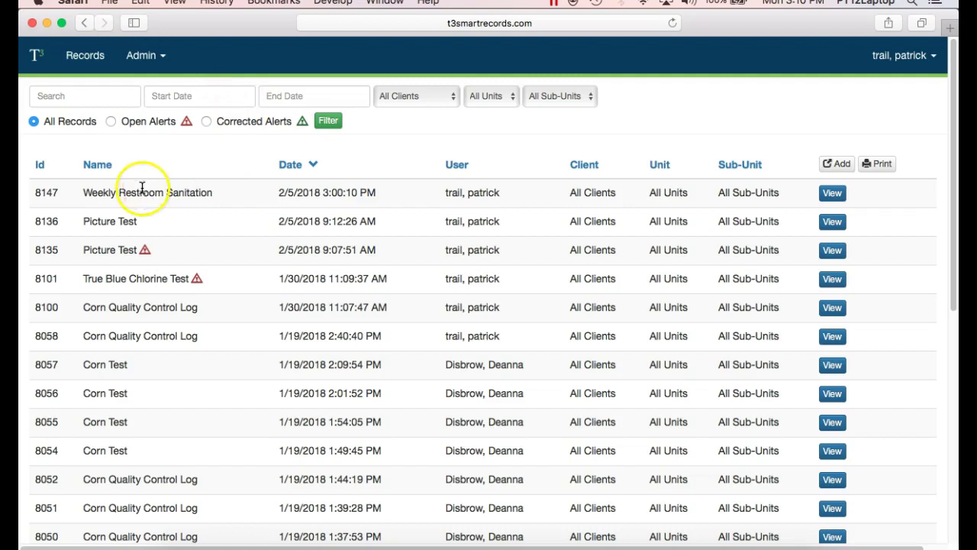
Step: Open record 8147 and start a linked Weekly Restroom Sanitation record from it
drag(83, 192, 219, 196)
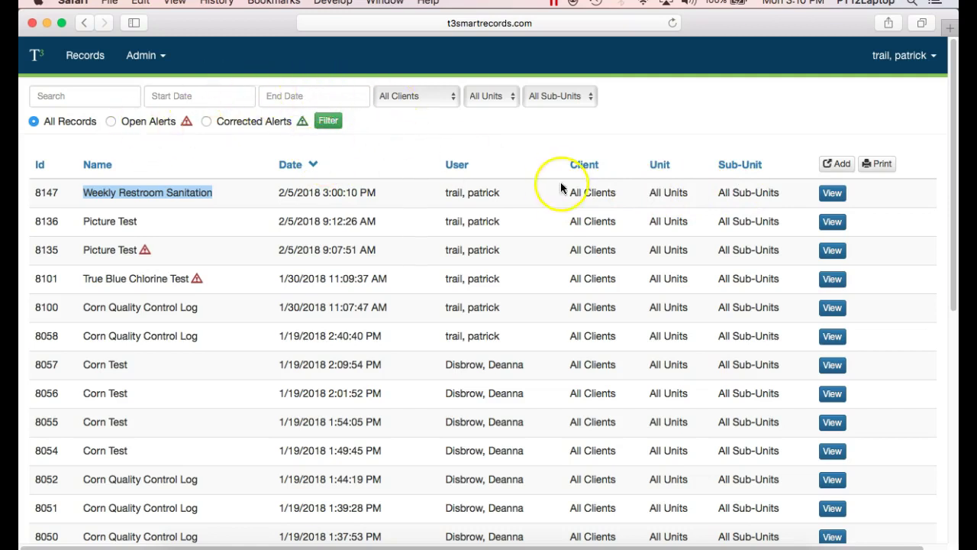
click(834, 195)
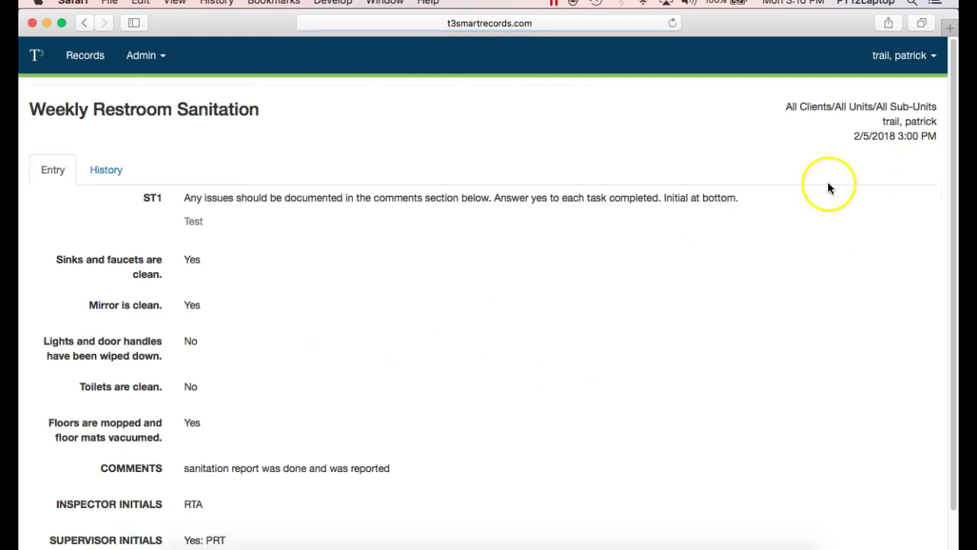
scroll(953, 103, down, 3)
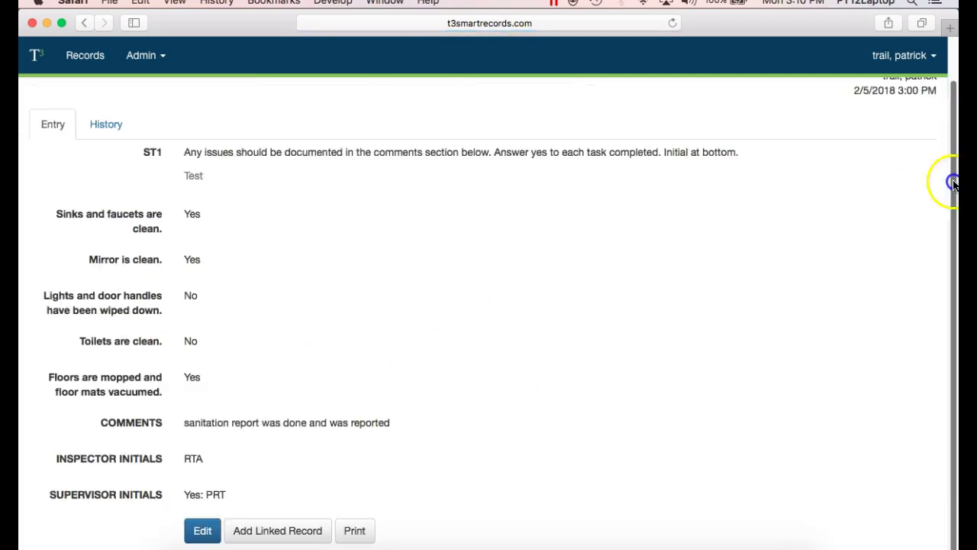
click(287, 530)
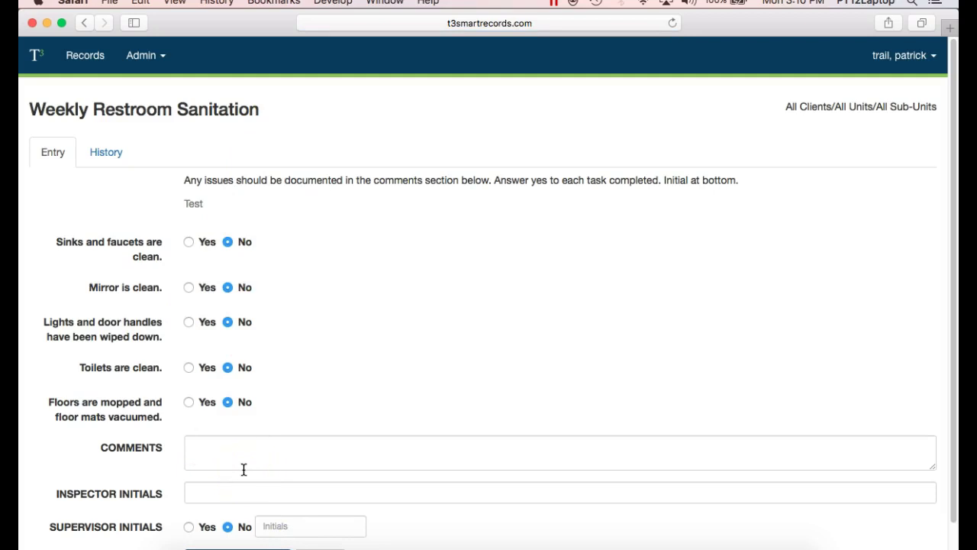
Step: Filter the records list by the name search 'Weekly Restroom'
click(90, 61)
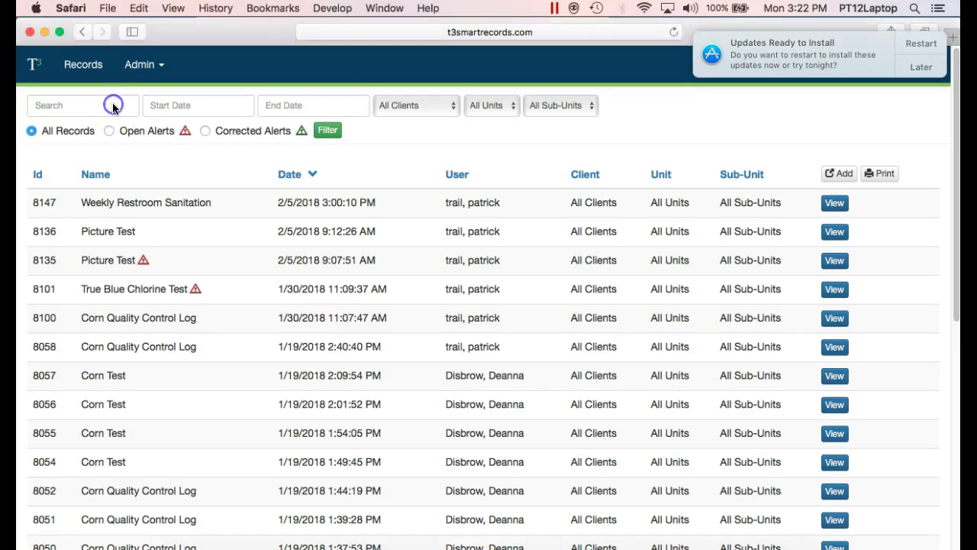
click(113, 105)
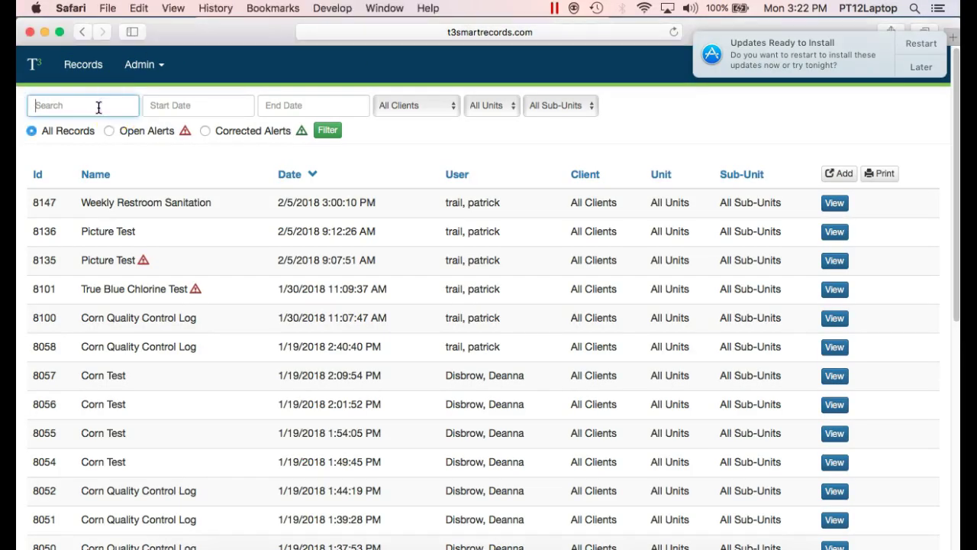
text(ly Restroom)
click(326, 129)
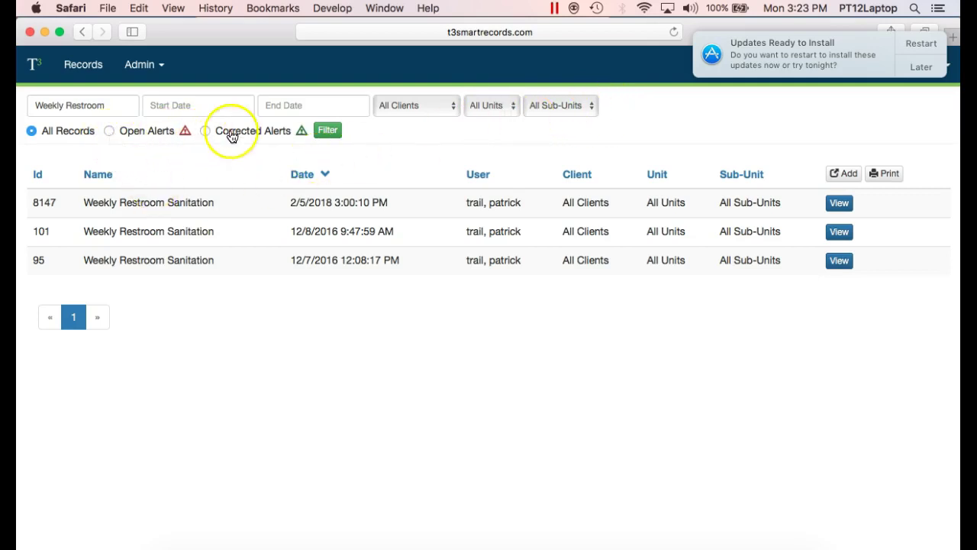
Step: Clear the search text and refilter so all records show again
click(116, 106)
double_click(116, 106)
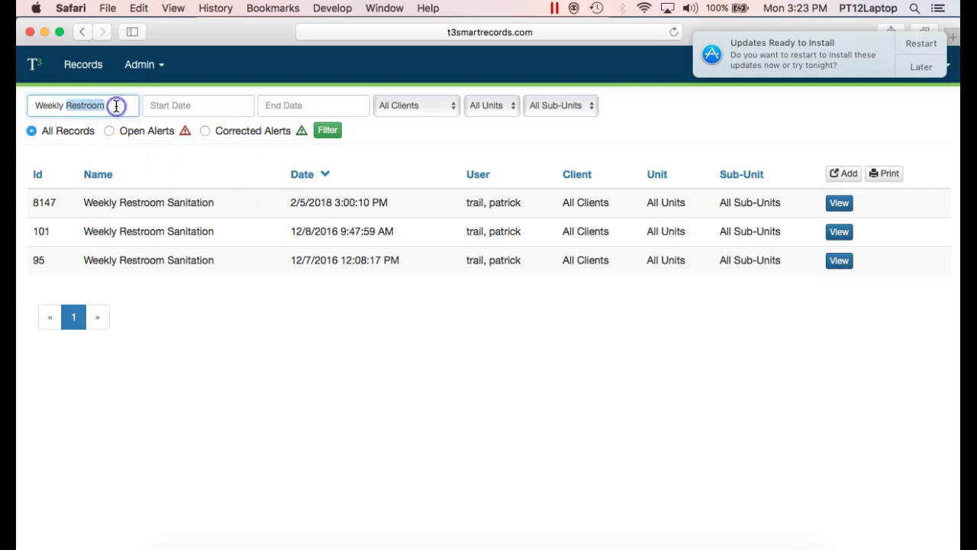
key(BackSpace)
key(BackSpace)
key(BackSpace)
key(BackSpace)
key(BackSpace)
key(BackSpace)
key(BackSpace)
key(BackSpace)
click(328, 130)
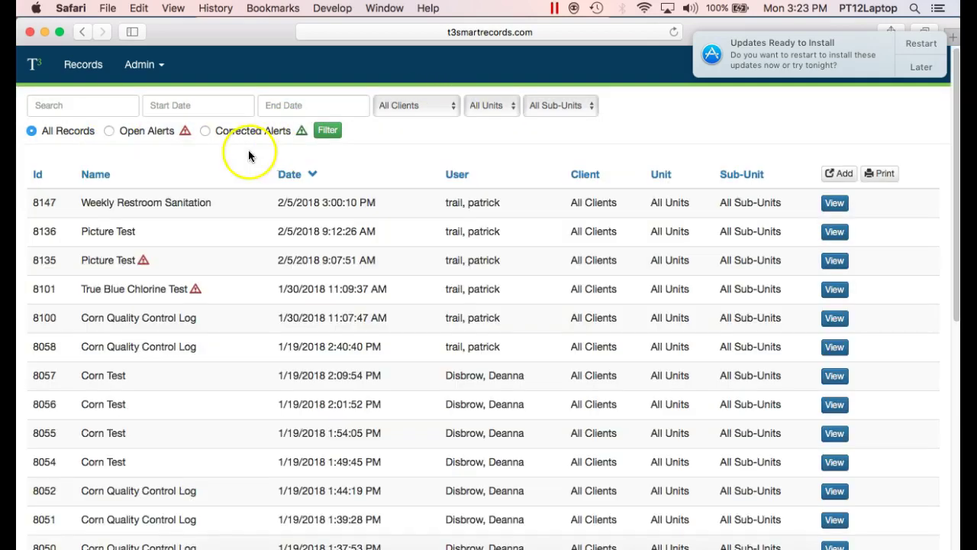